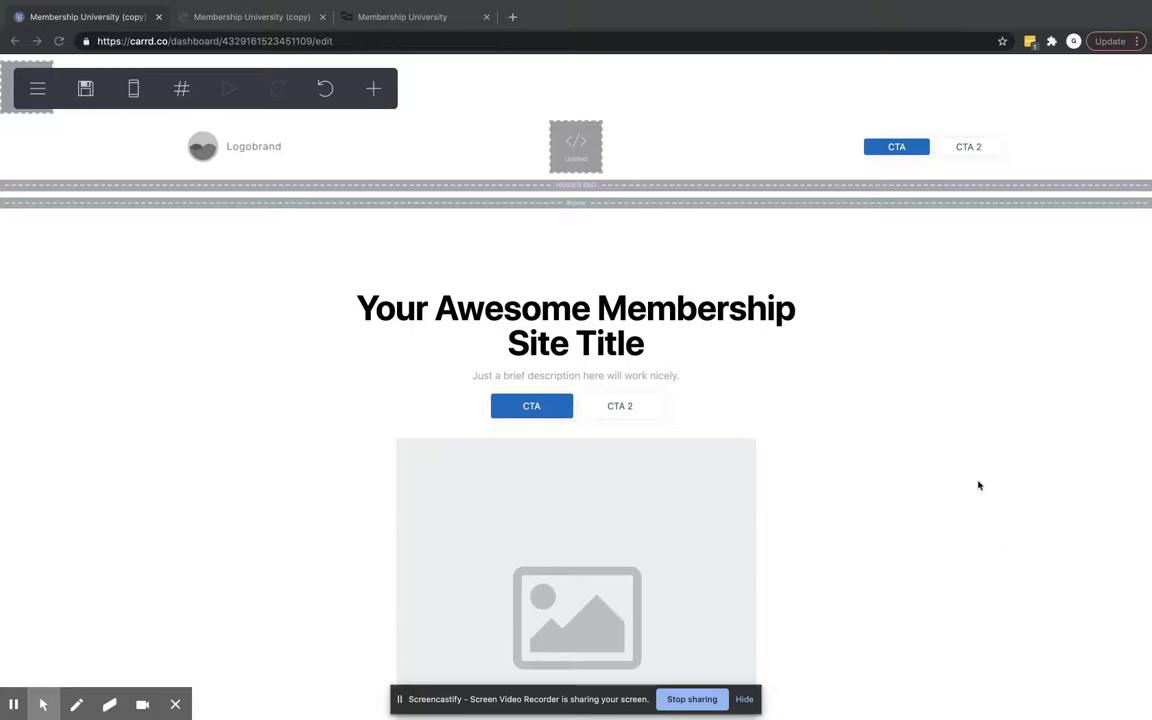
Look over the membership template in the editor, from the header and home section down to the pricing area.
scroll(979, 485, down, 1)
scroll(979, 485, down, 1)
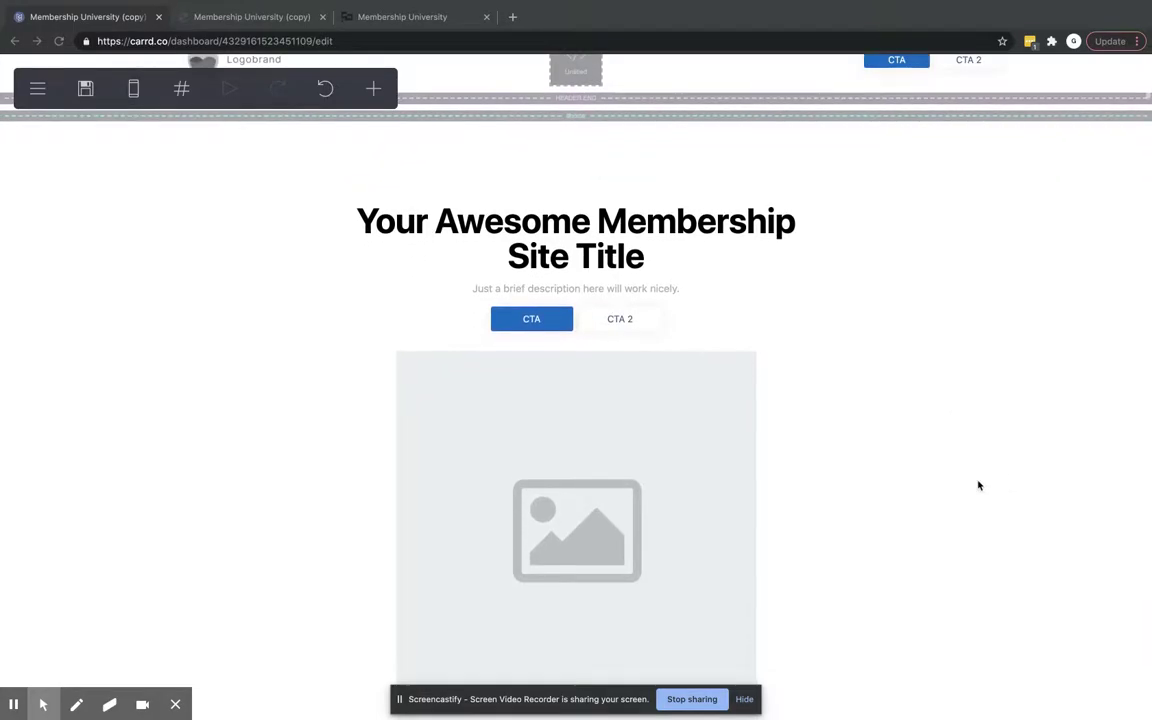
scroll(979, 485, up, 2)
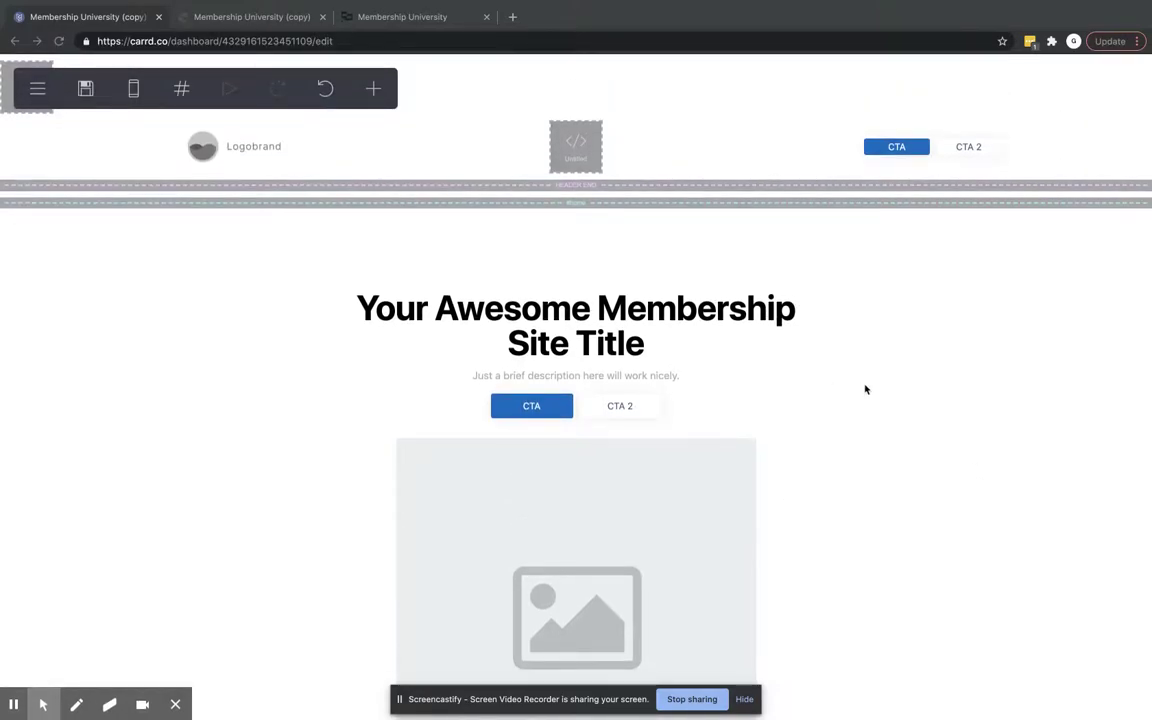
scroll(866, 390, down, 20)
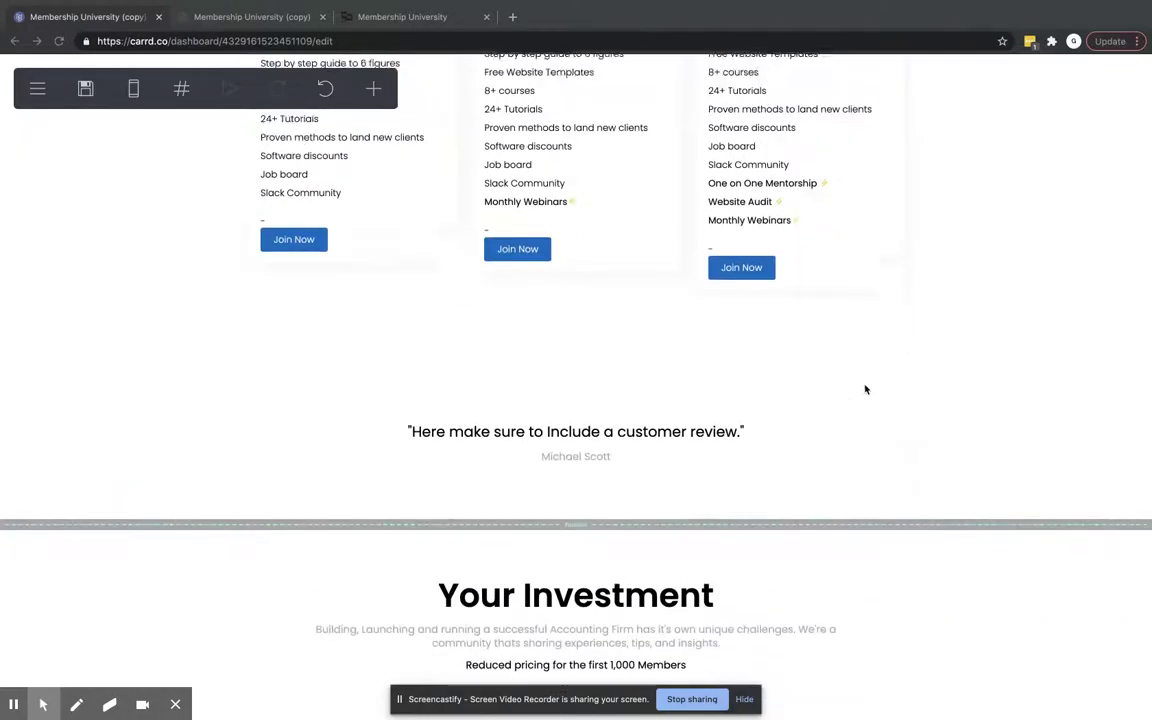
scroll(866, 390, up, 10)
scroll(866, 390, up, 10)
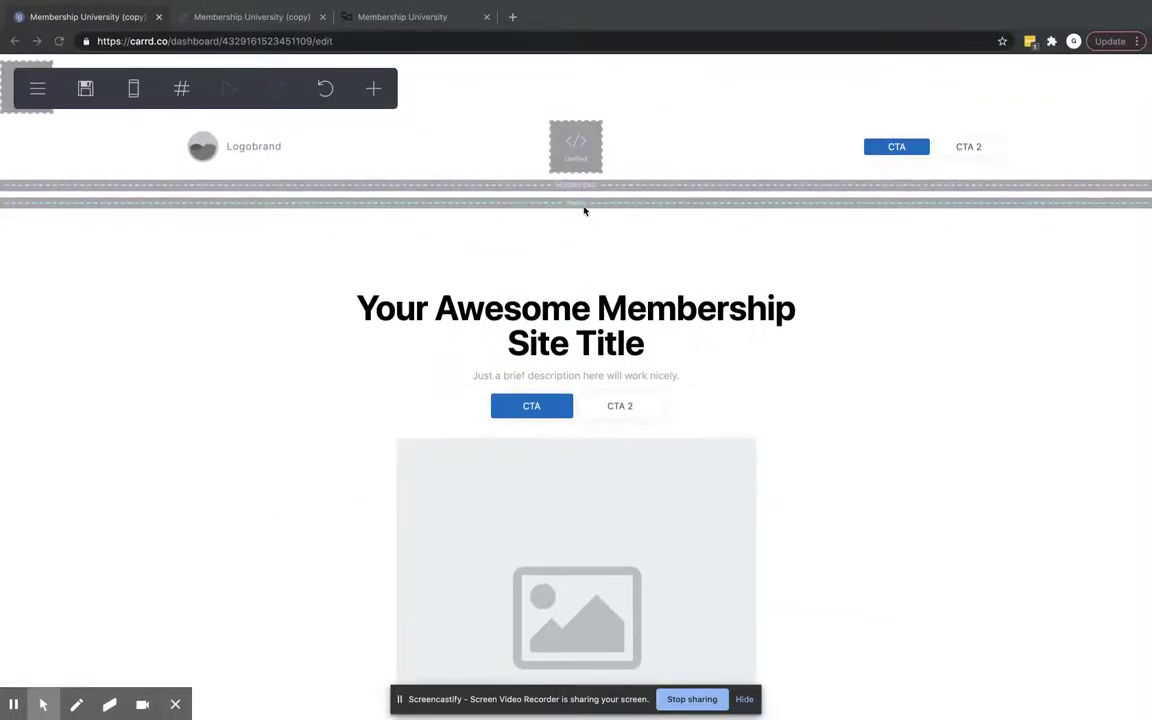
scroll(818, 438, down, 2)
scroll(818, 438, up, 3)
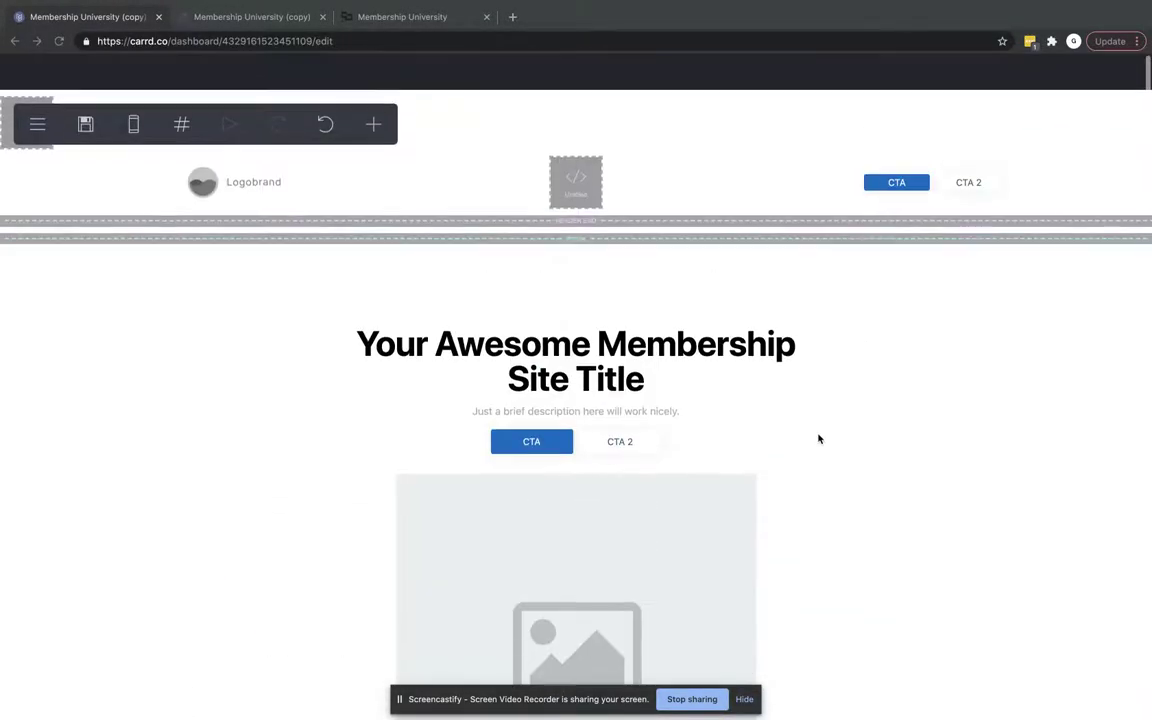
Switch to the published demo site and check where the Pricing, Courses and Tool Directory header links lead.
click(237, 17)
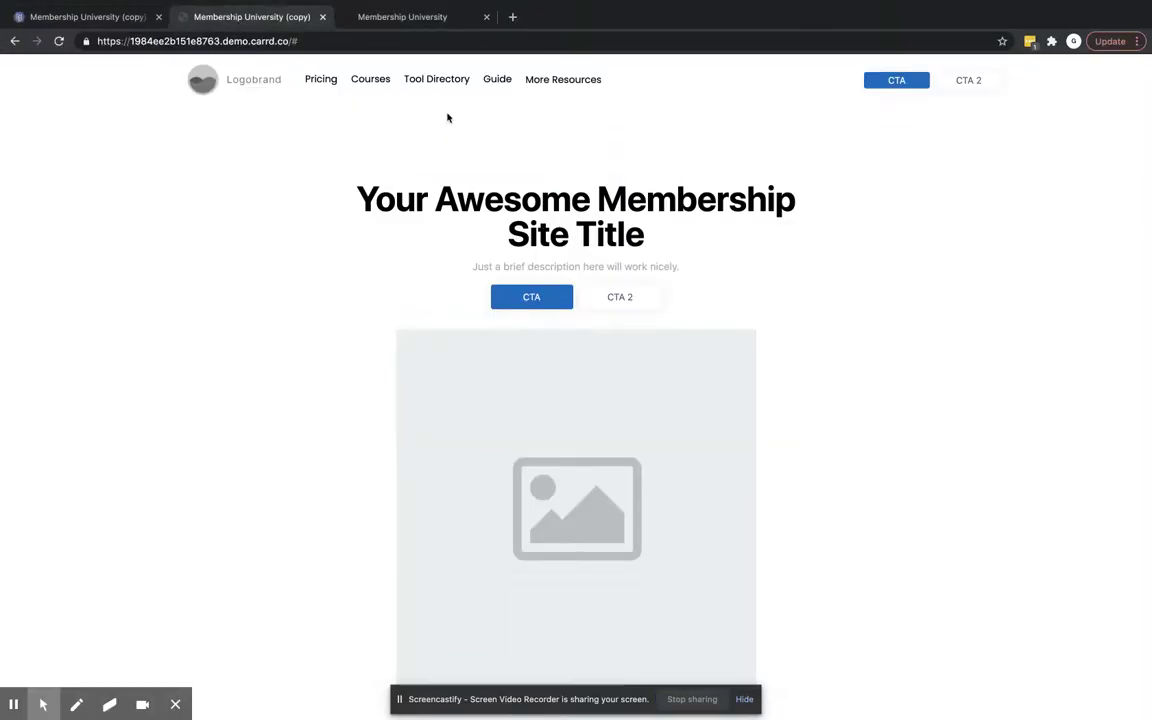
scroll(702, 512, down, 5)
scroll(702, 512, up, 5)
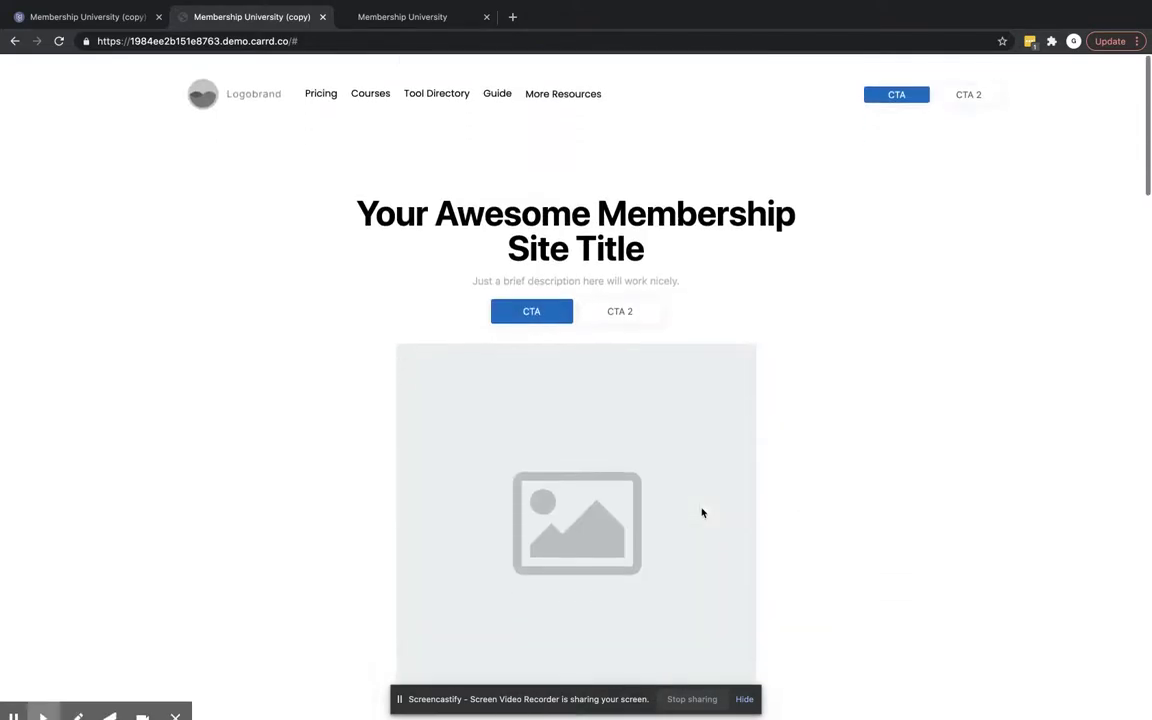
click(323, 80)
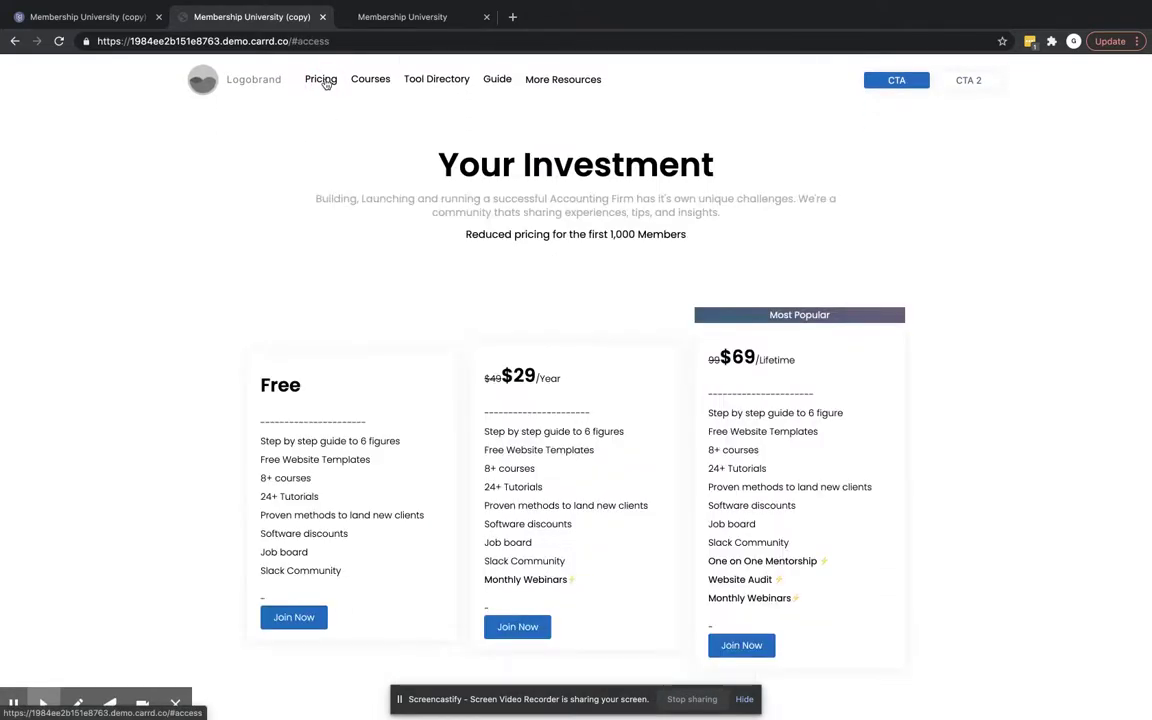
click(385, 85)
click(437, 88)
click(507, 84)
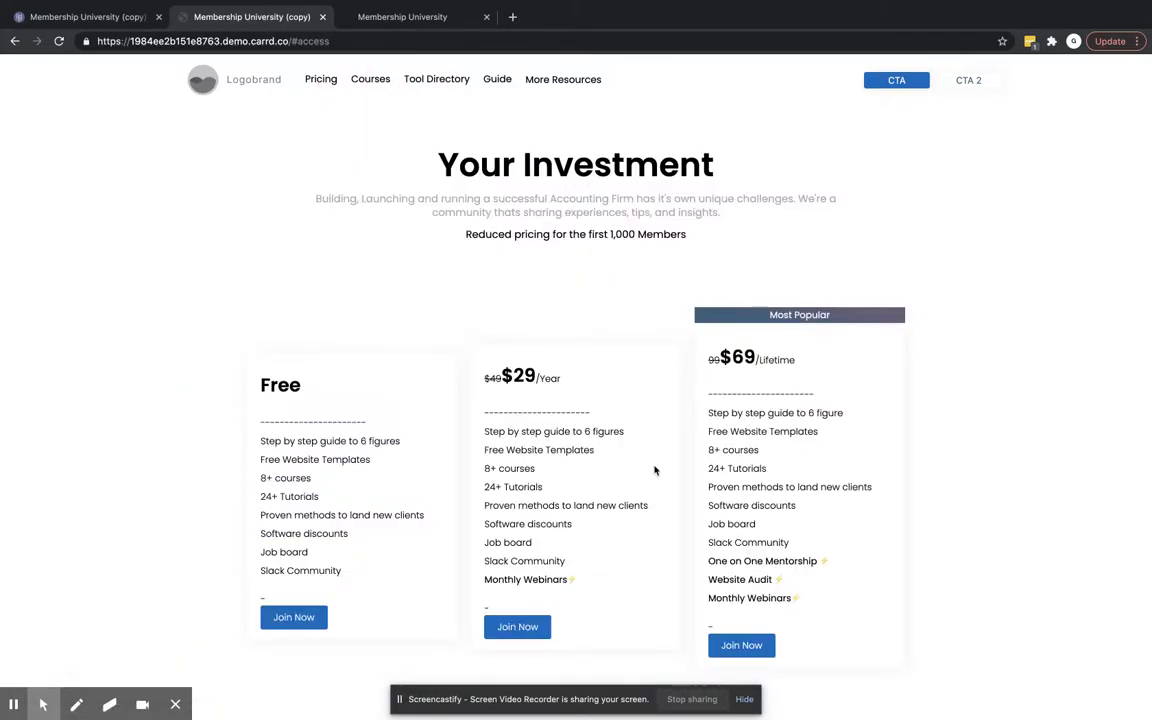
click(370, 80)
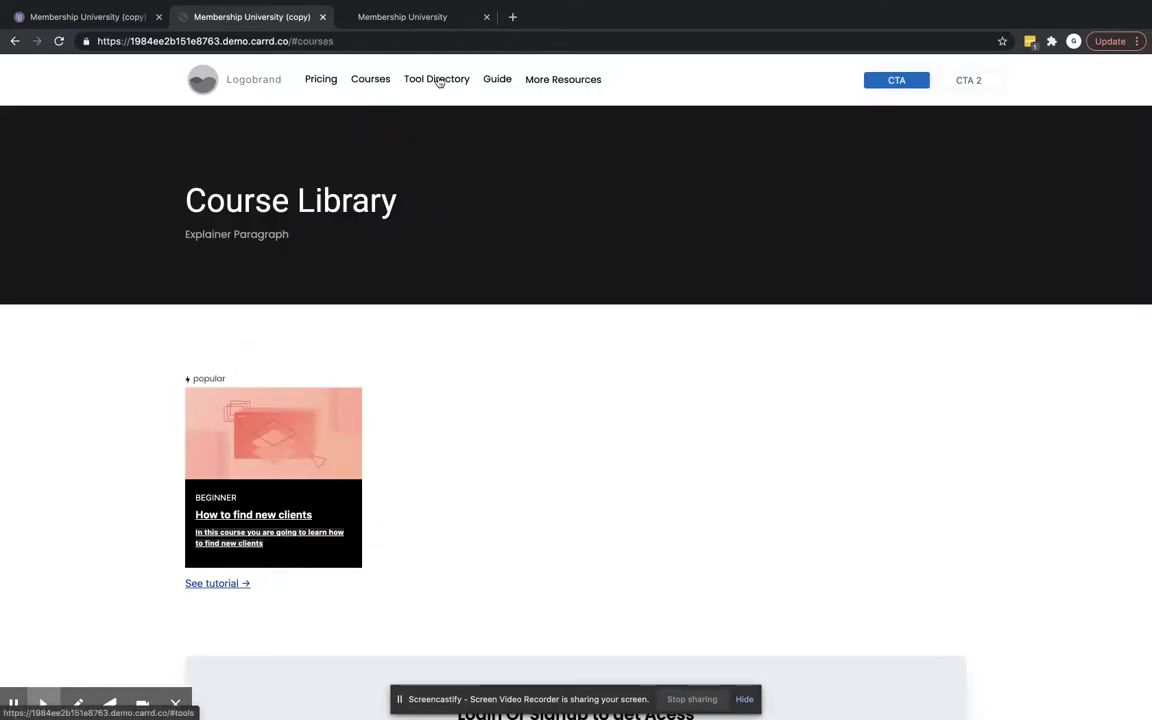
click(440, 82)
Return to the site editor and examine the home section's contents, from the title down to the Airtable email form.
click(87, 17)
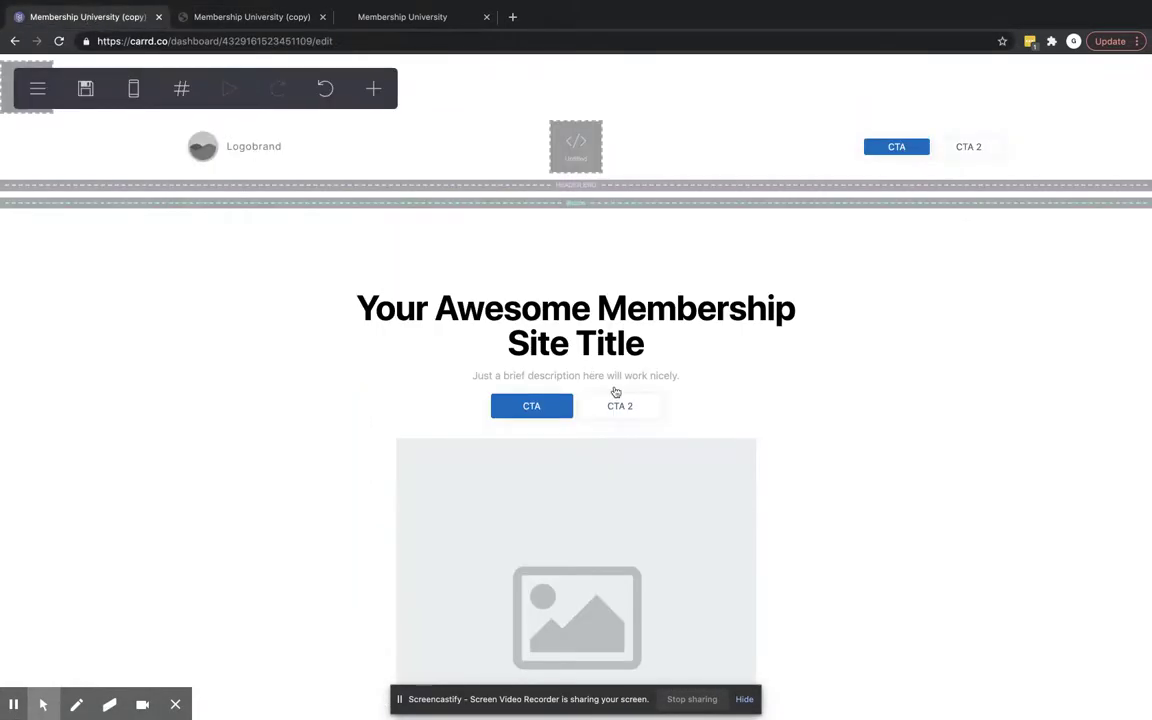
scroll(615, 400, down, 5)
scroll(617, 411, down, 3)
scroll(617, 411, up, 7)
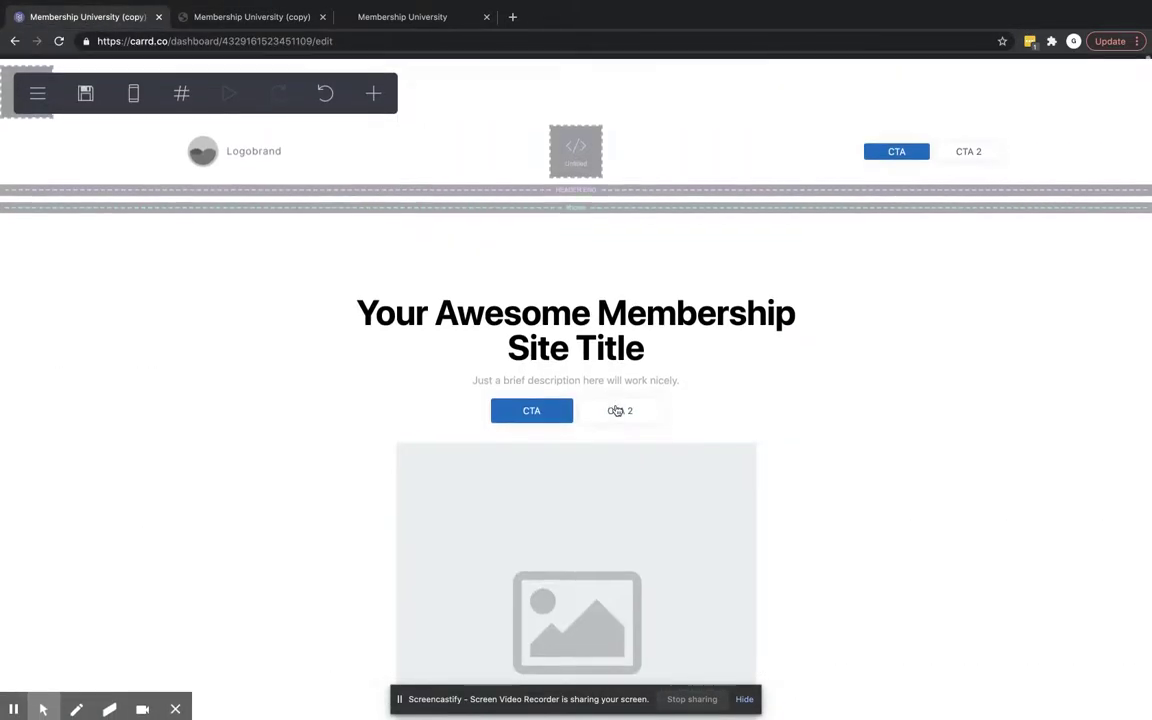
scroll(617, 411, down, 1)
scroll(617, 411, up, 1)
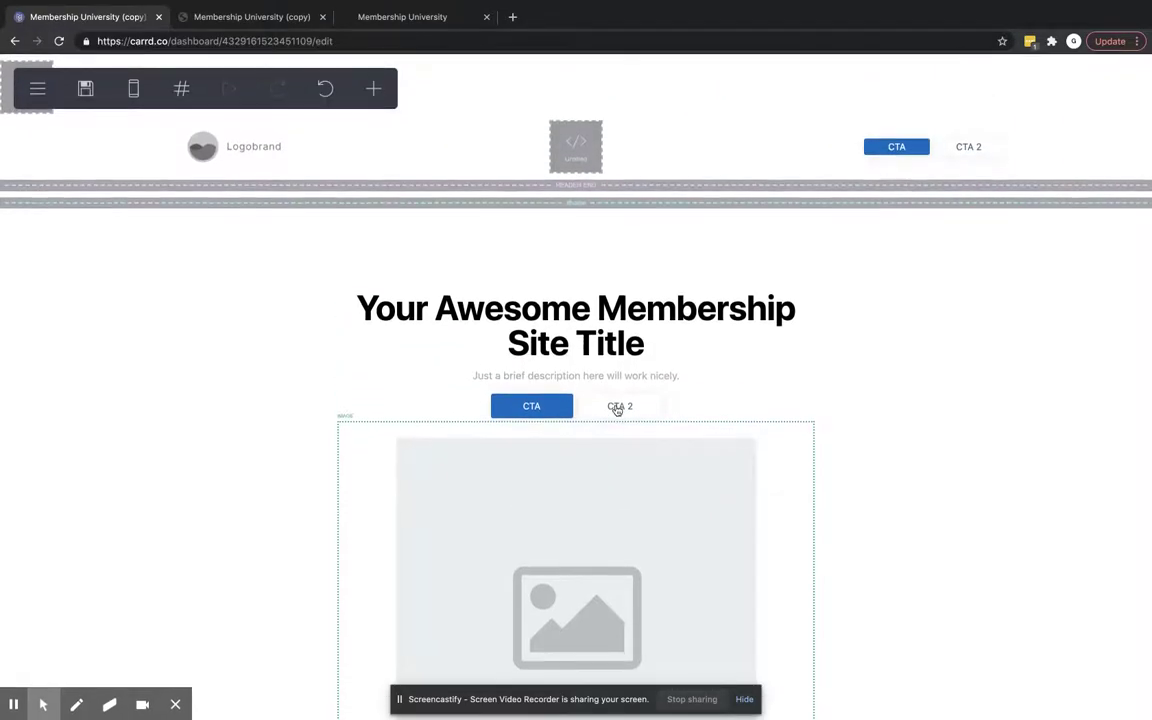
scroll(617, 411, down, 8)
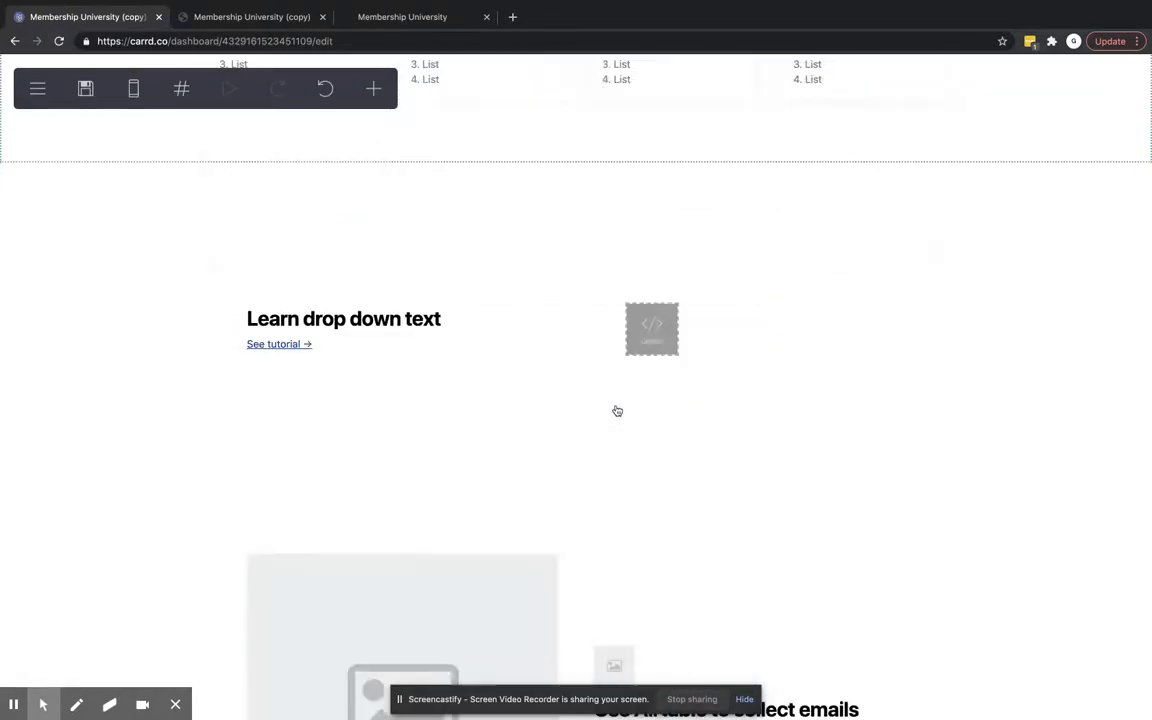
scroll(617, 411, up, 8)
scroll(617, 411, down, 1)
scroll(617, 411, down, 2)
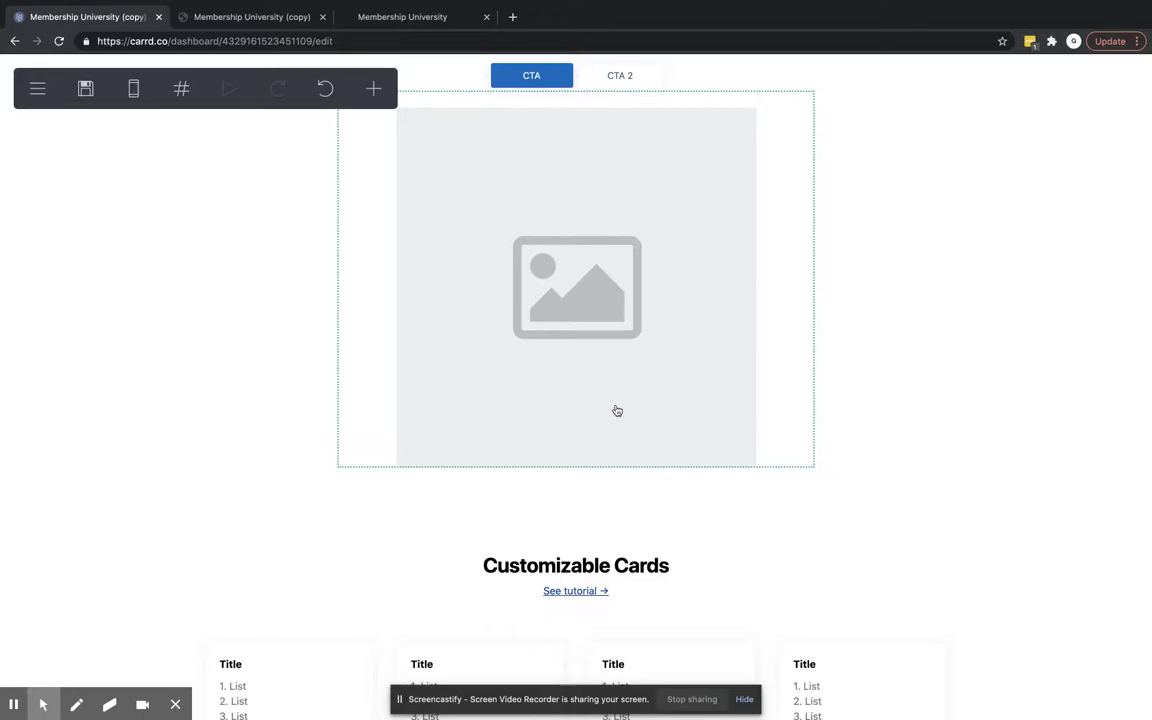
scroll(617, 411, up, 3)
scroll(614, 409, down, 1)
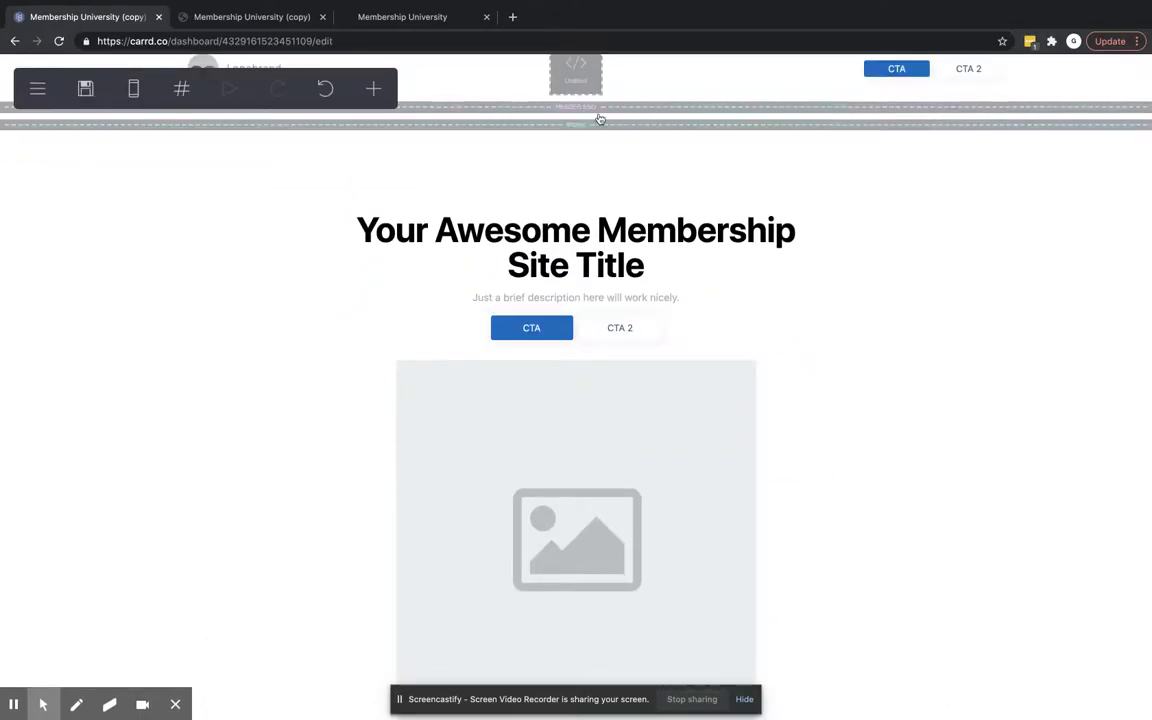
scroll(676, 437, down, 12)
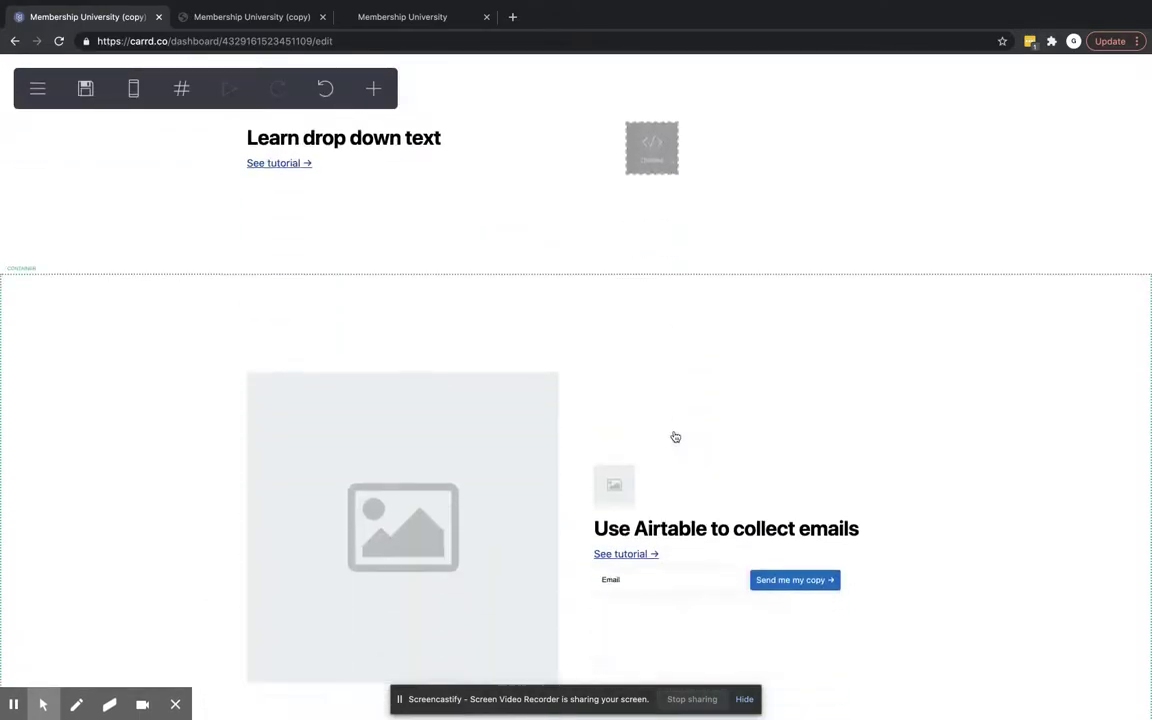
scroll(676, 437, up, 12)
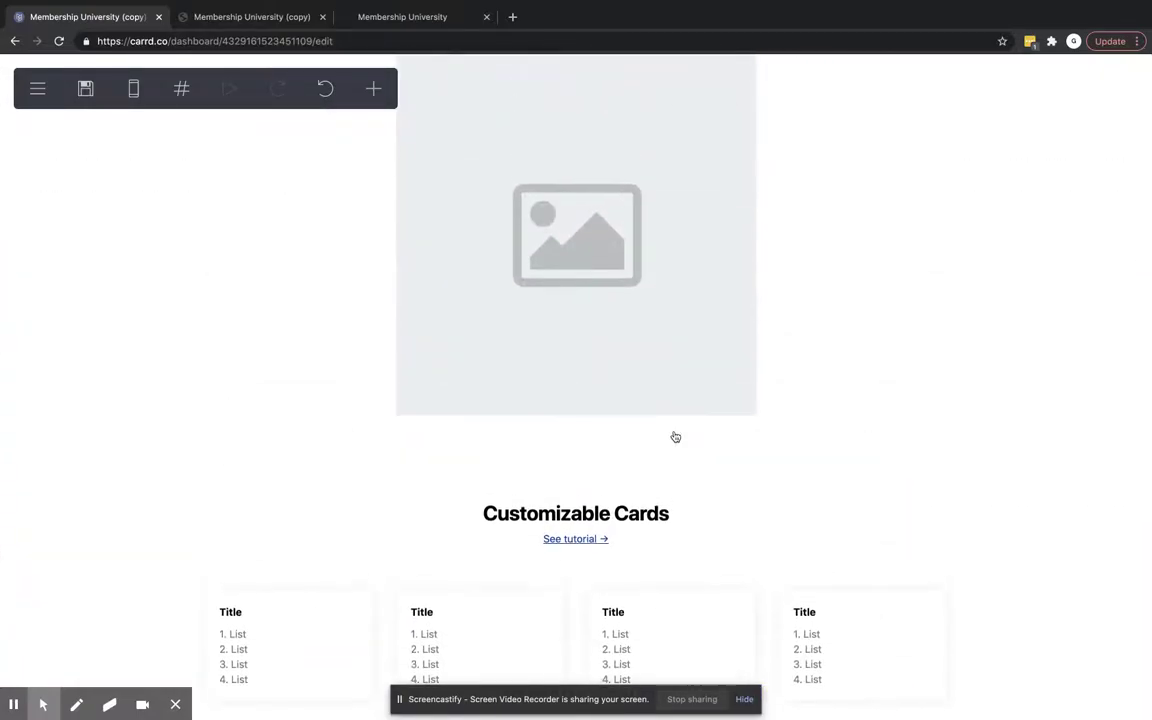
scroll(676, 437, down, 1)
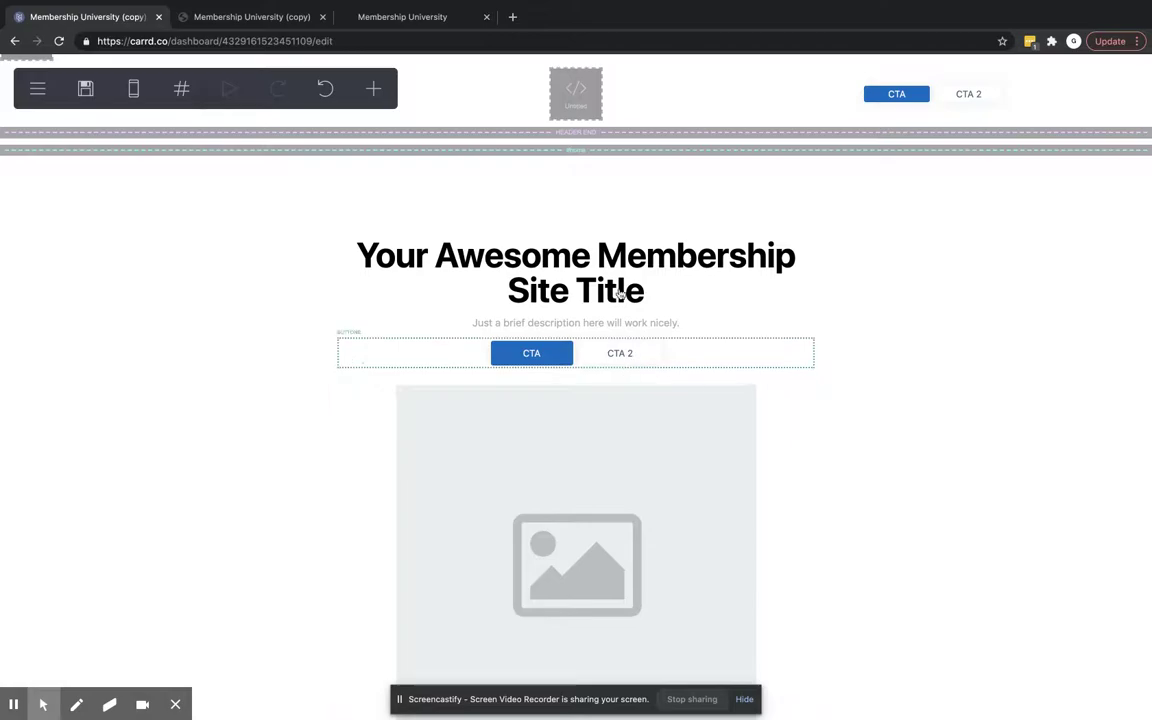
scroll(605, 470, down, 3)
scroll(640, 500, down, 3)
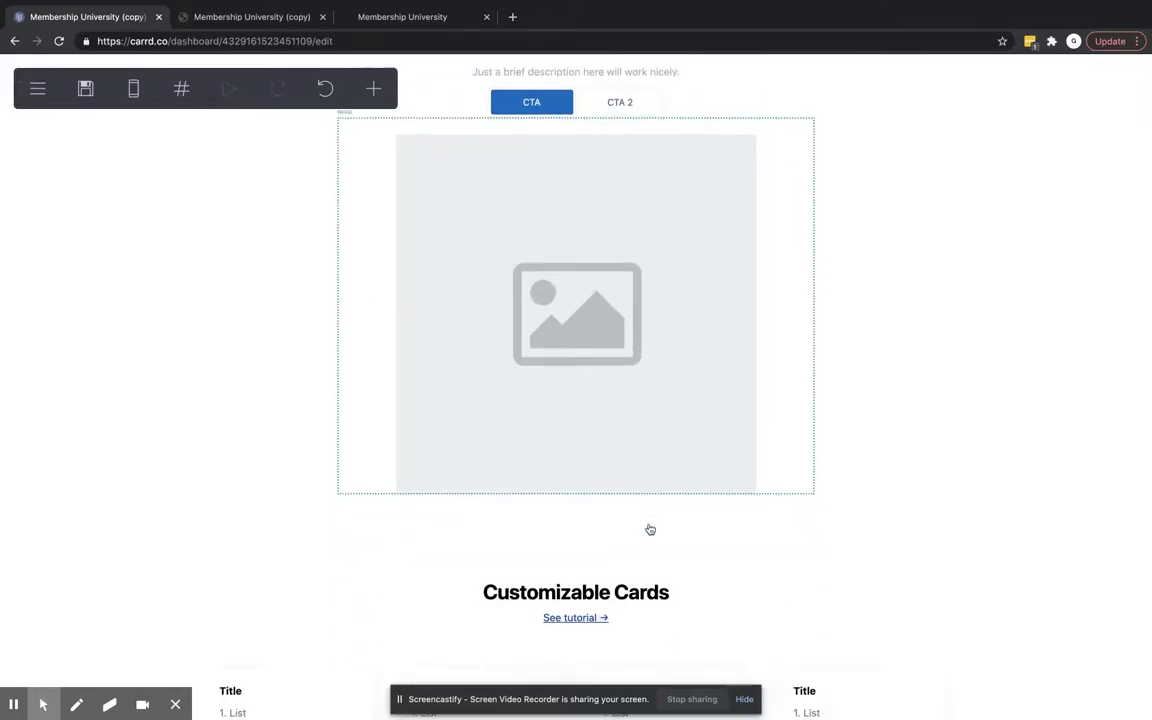
scroll(636, 539, down, 2)
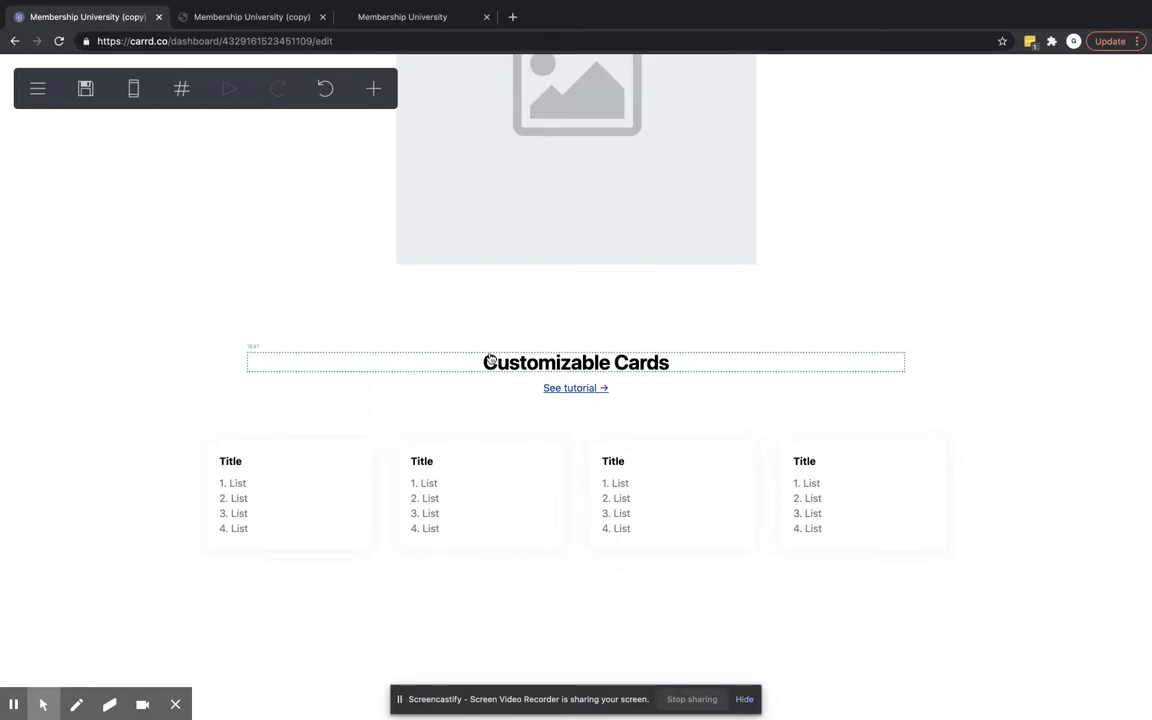
Add a section break control and place it between the home image and the Customizable Cards heading.
scroll(489, 360, up, 8)
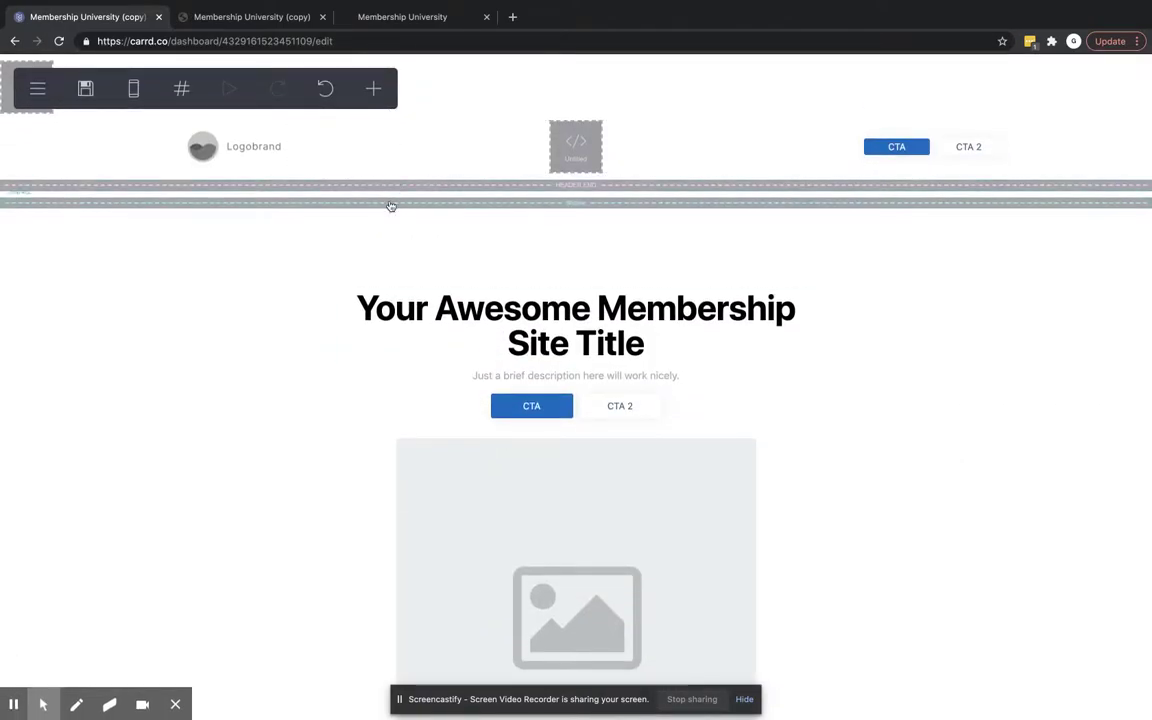
click(391, 205)
click(373, 88)
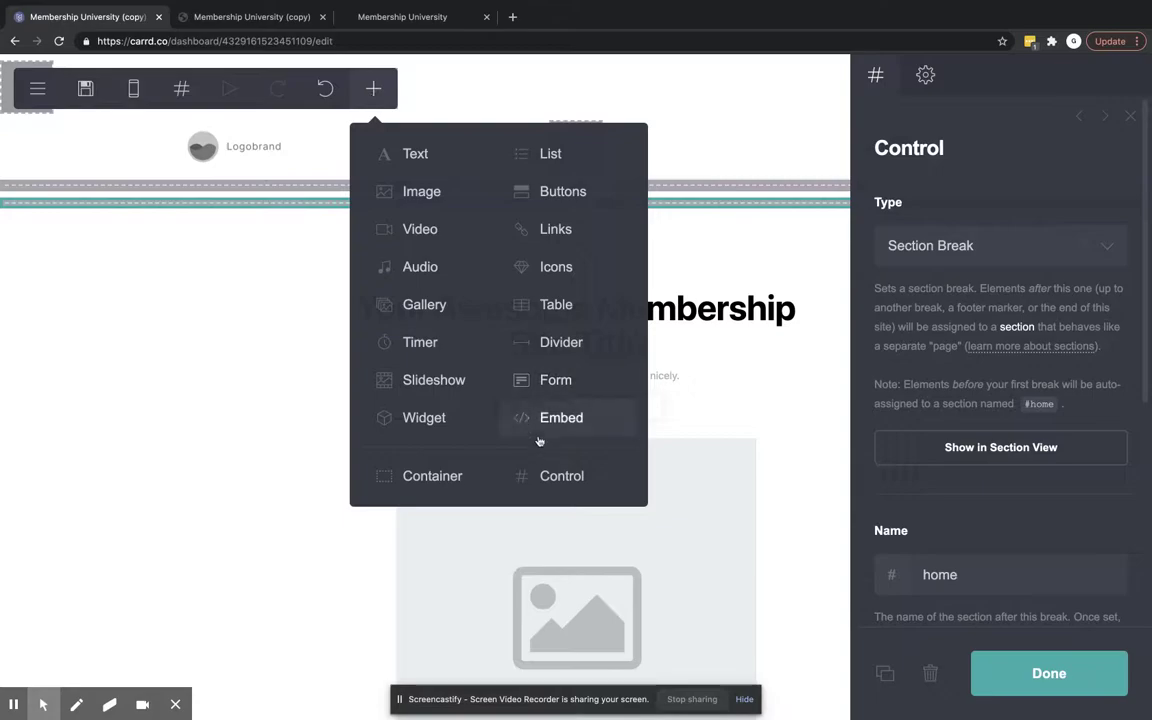
click(545, 476)
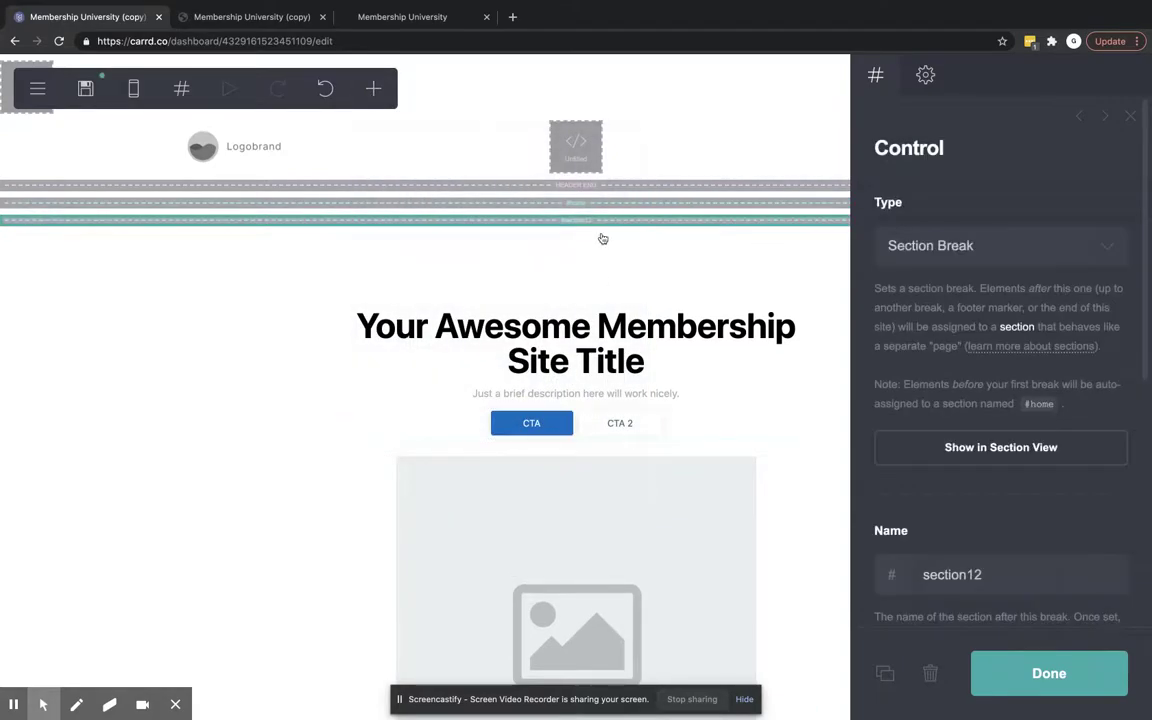
drag(595, 229, 653, 370)
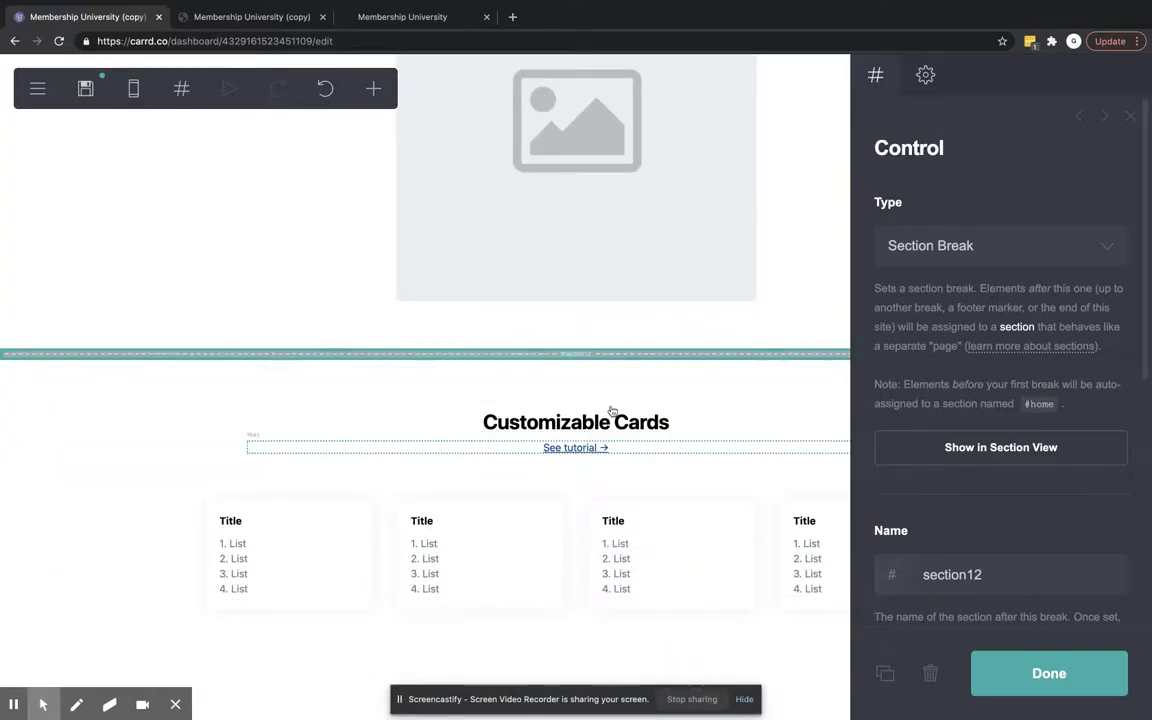
Name the section break above Customizable Cards "cards" and finish editing it.
click(981, 571)
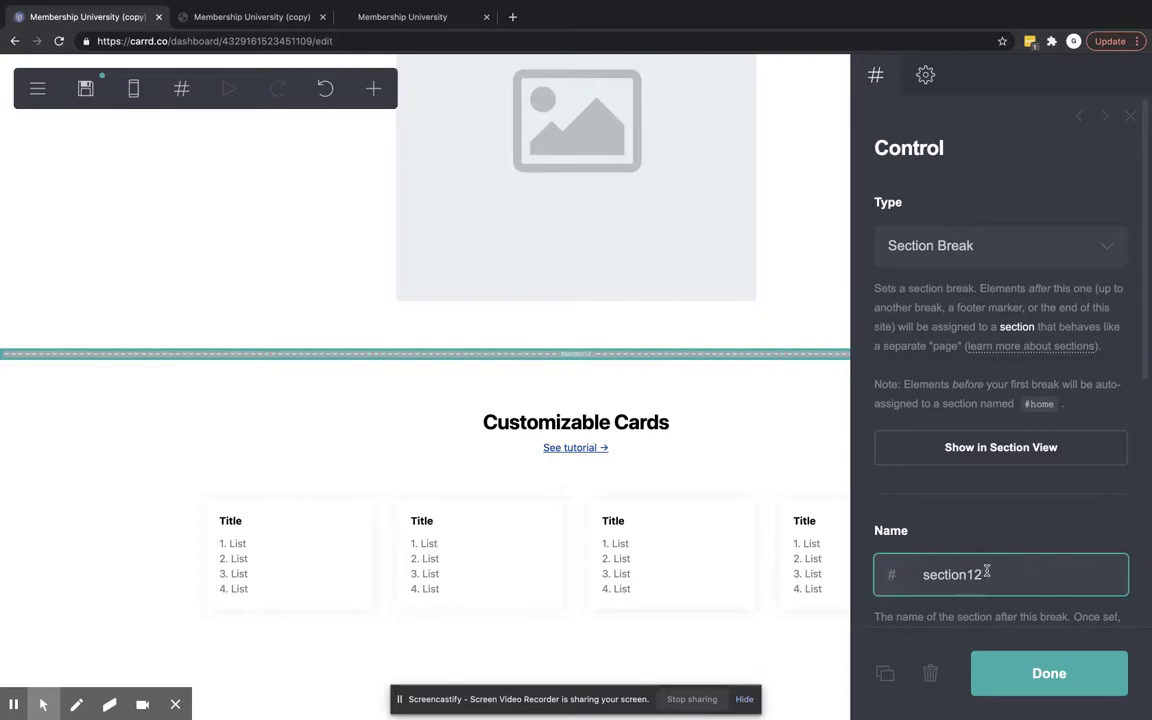
drag(986, 571, 868, 559)
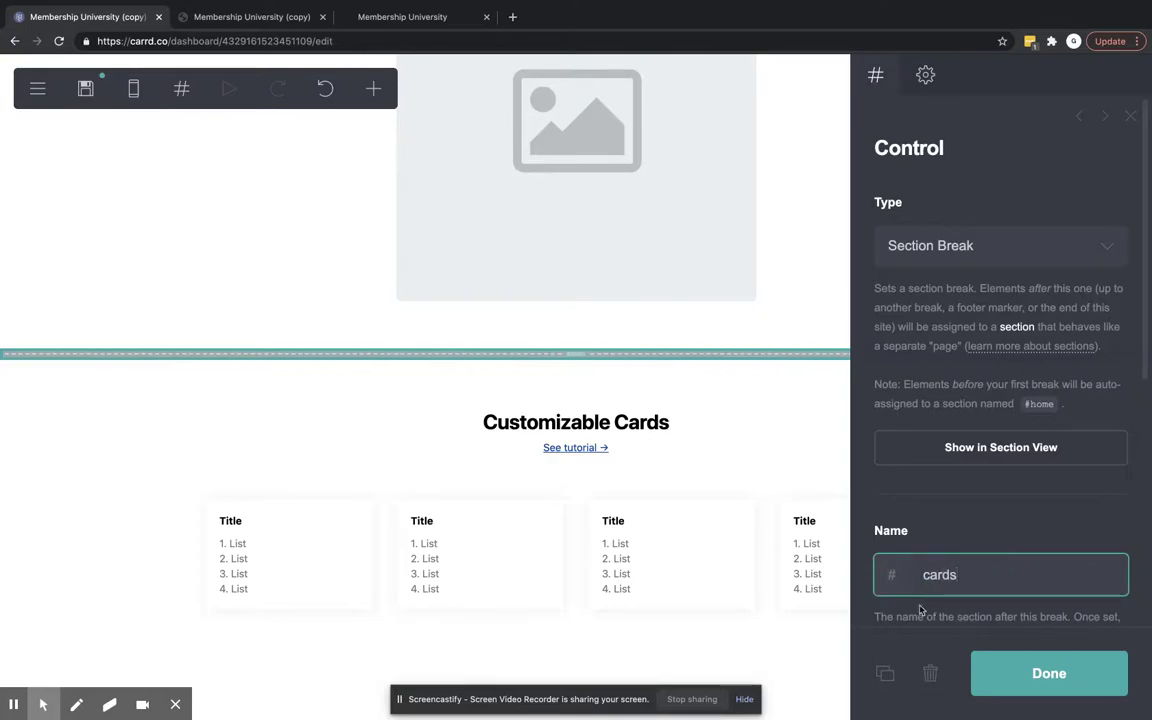
click(1012, 674)
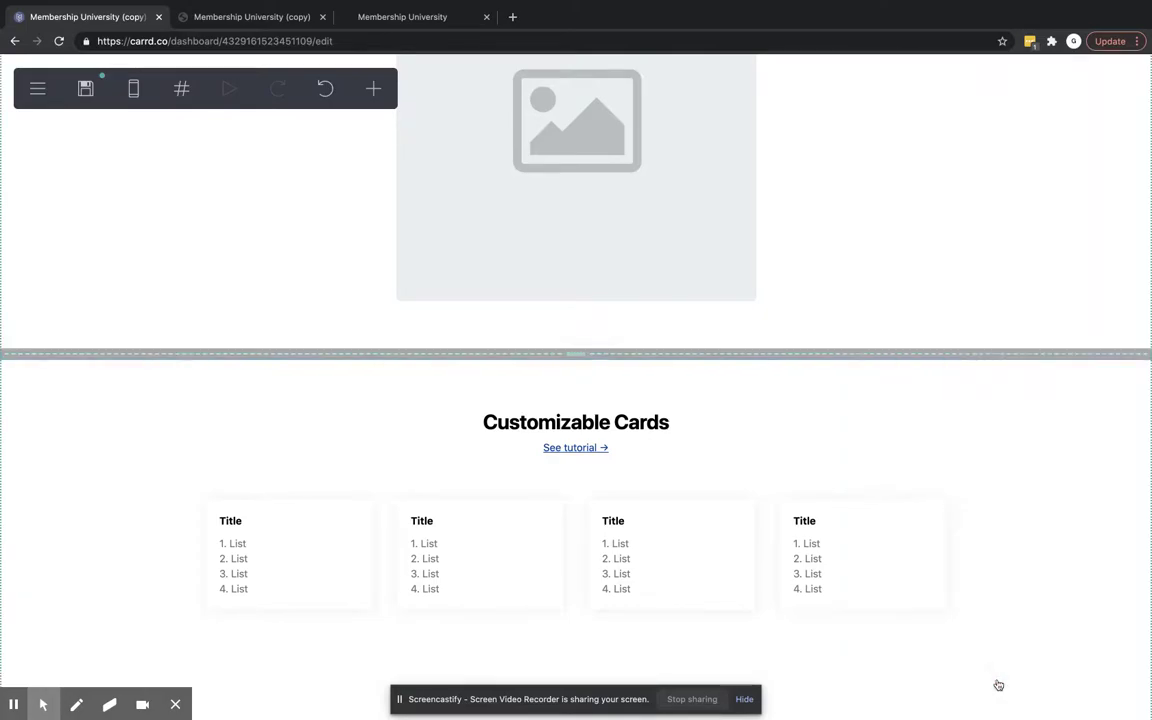
Add another section break after the cards break and place it between the card row and the Learn drop down text container.
click(591, 355)
scroll(700, 530, down, 3)
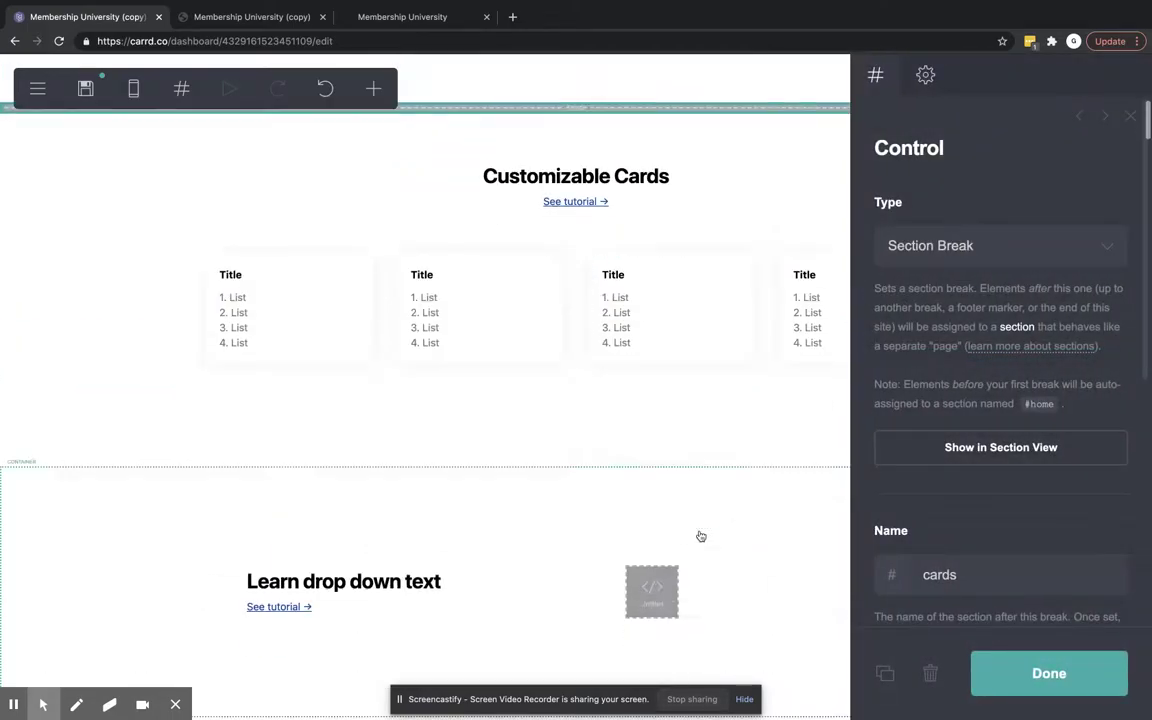
scroll(700, 530, up, 1)
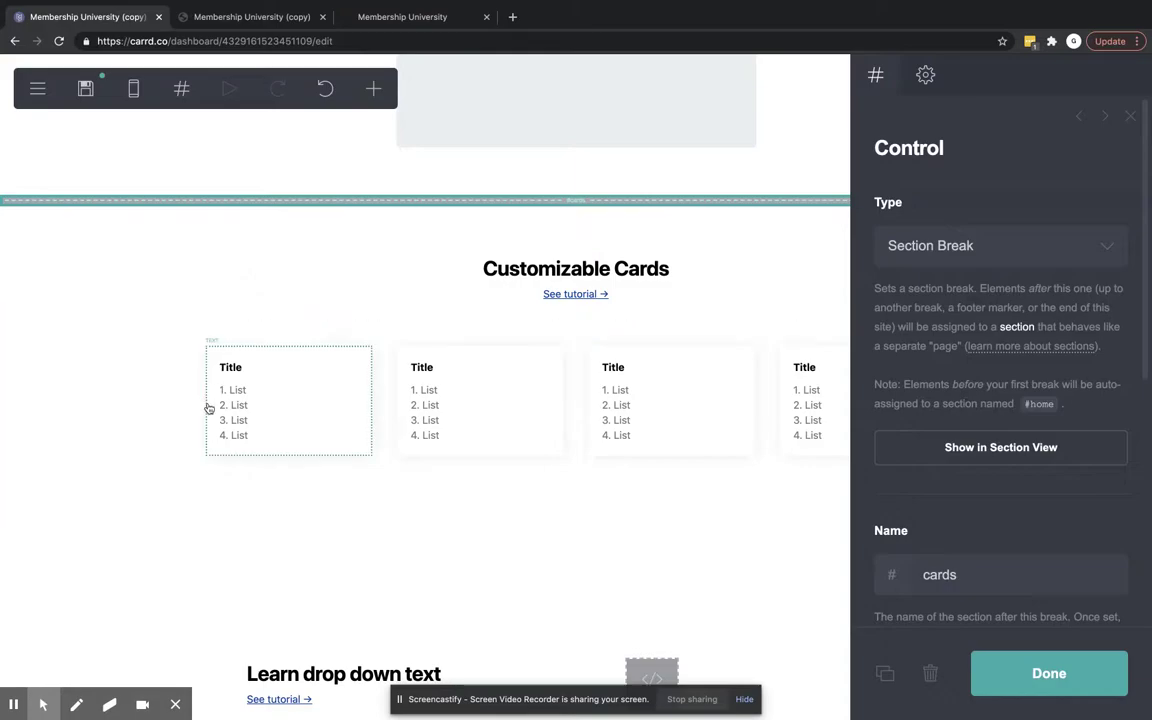
scroll(283, 578, down, 5)
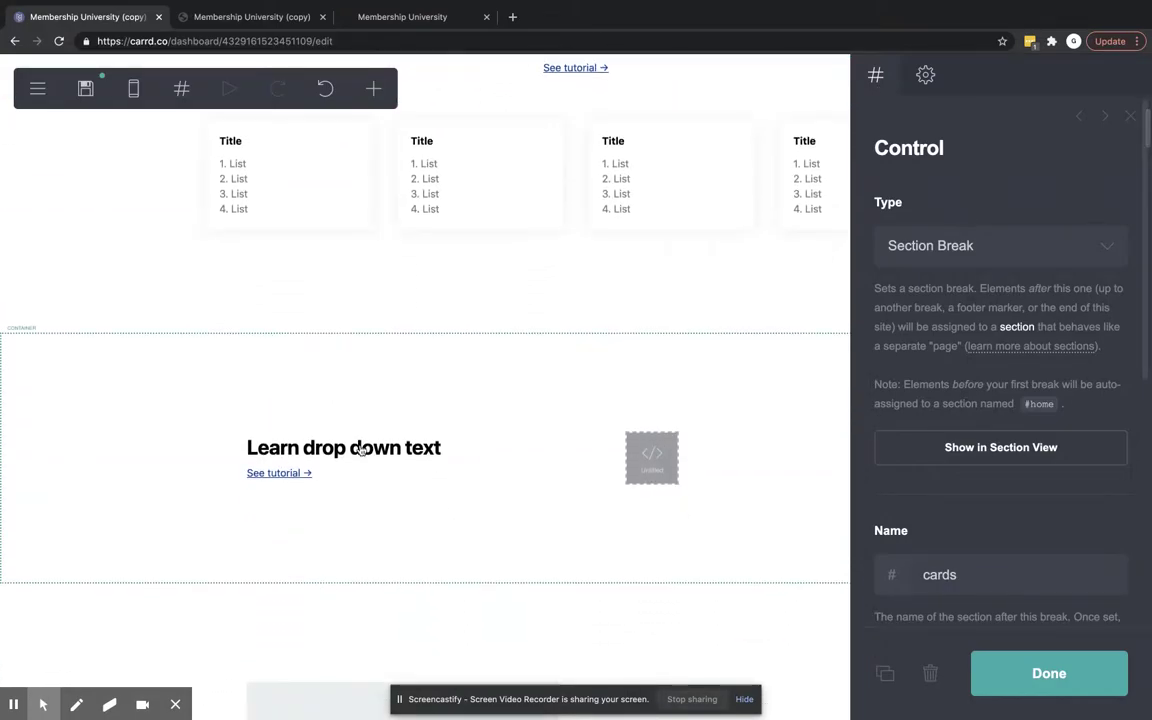
scroll(373, 496, up, 10)
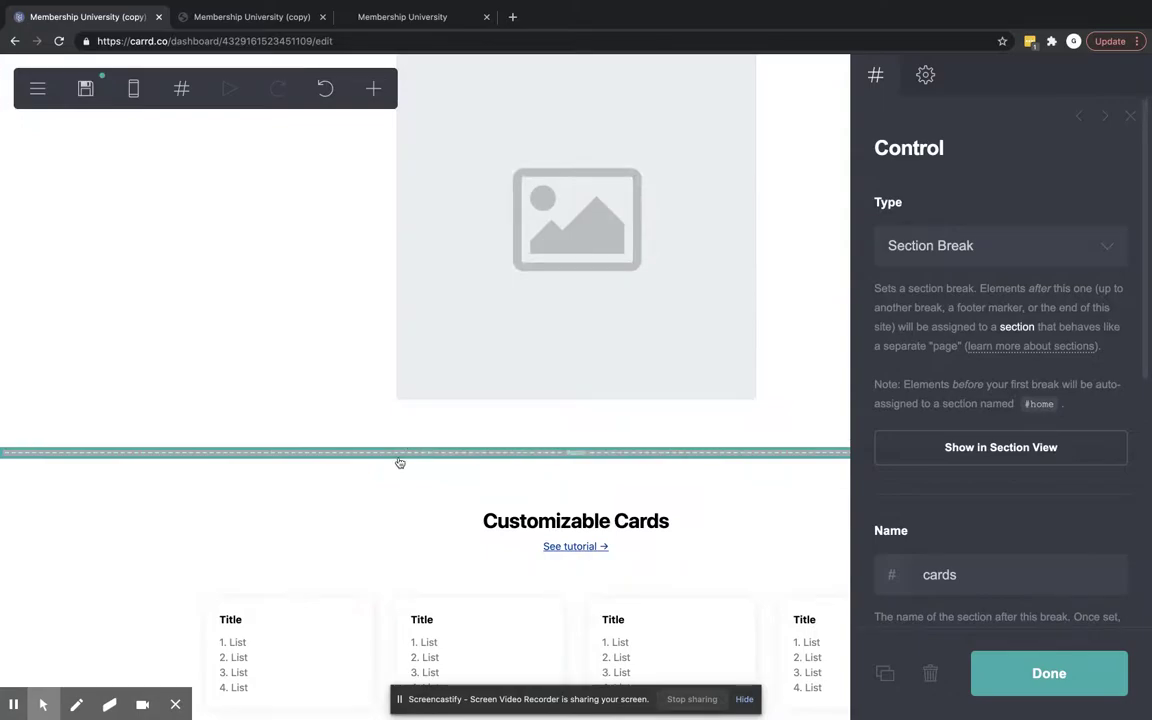
click(373, 88)
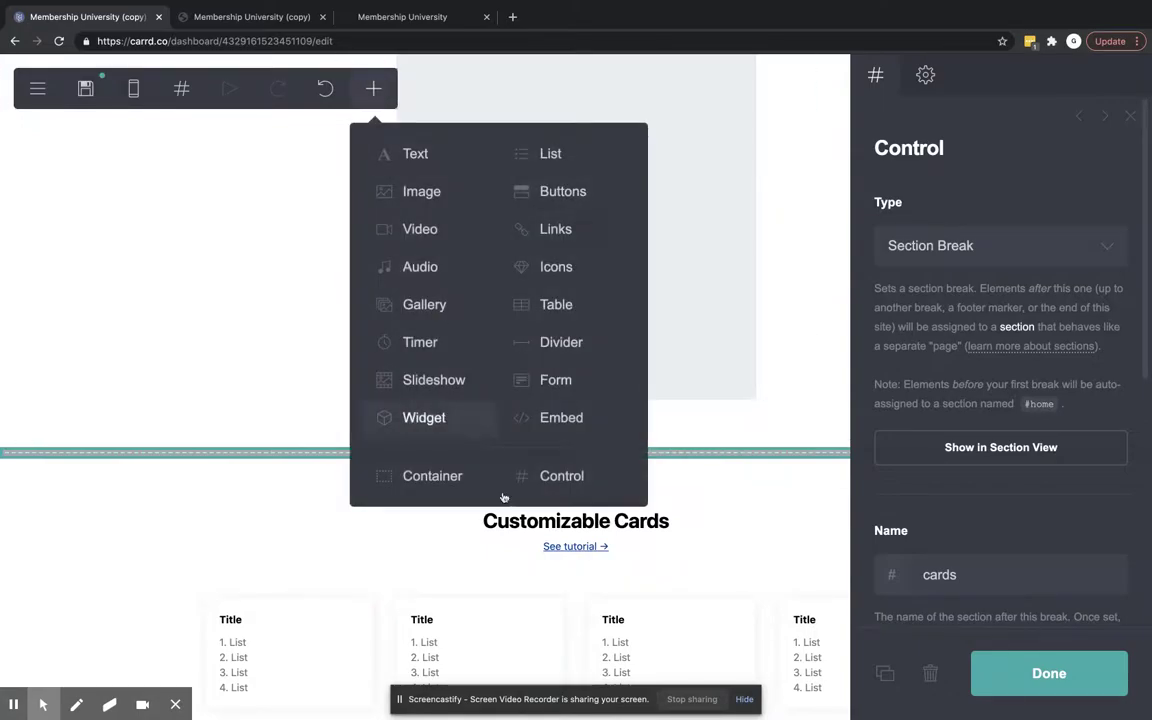
click(561, 476)
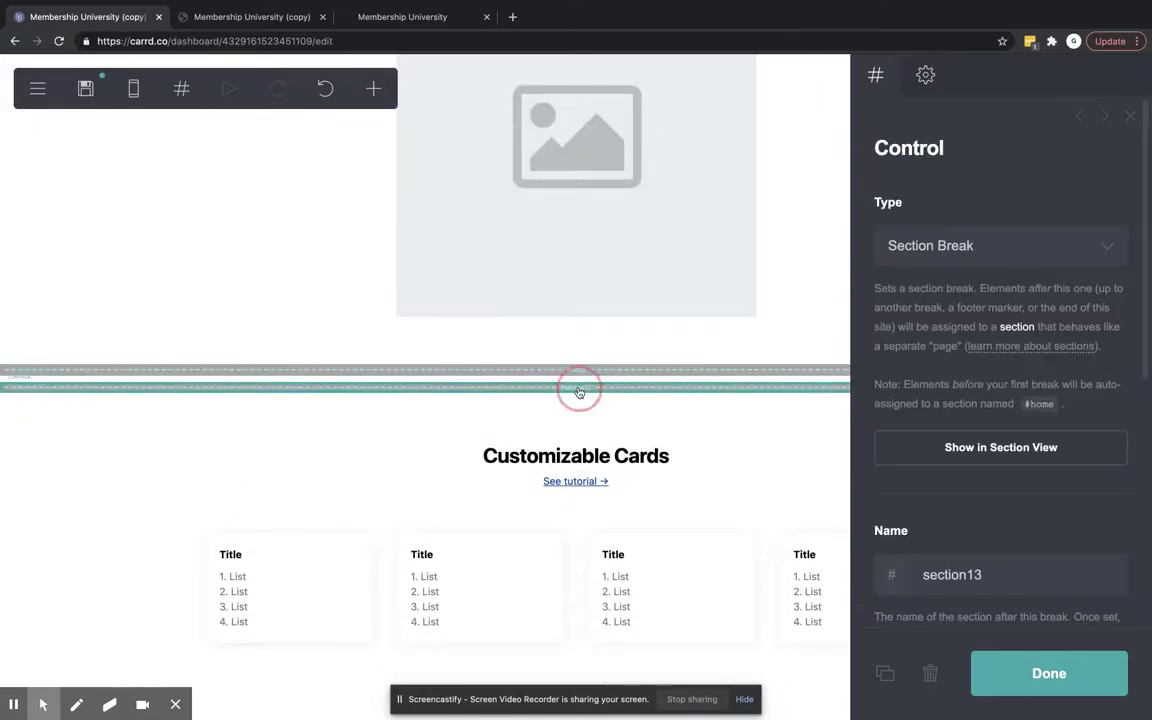
drag(603, 398, 557, 538)
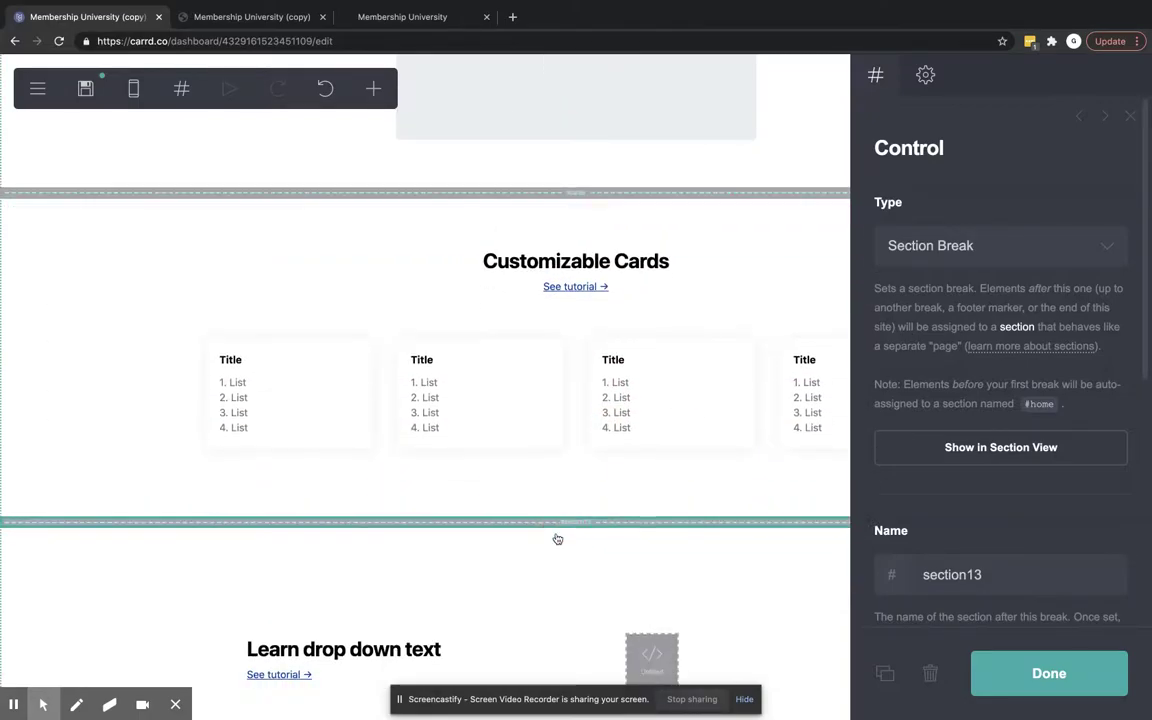
Name the section break above the Learn drop down text "page2" and finish editing it.
scroll(557, 538, up, 10)
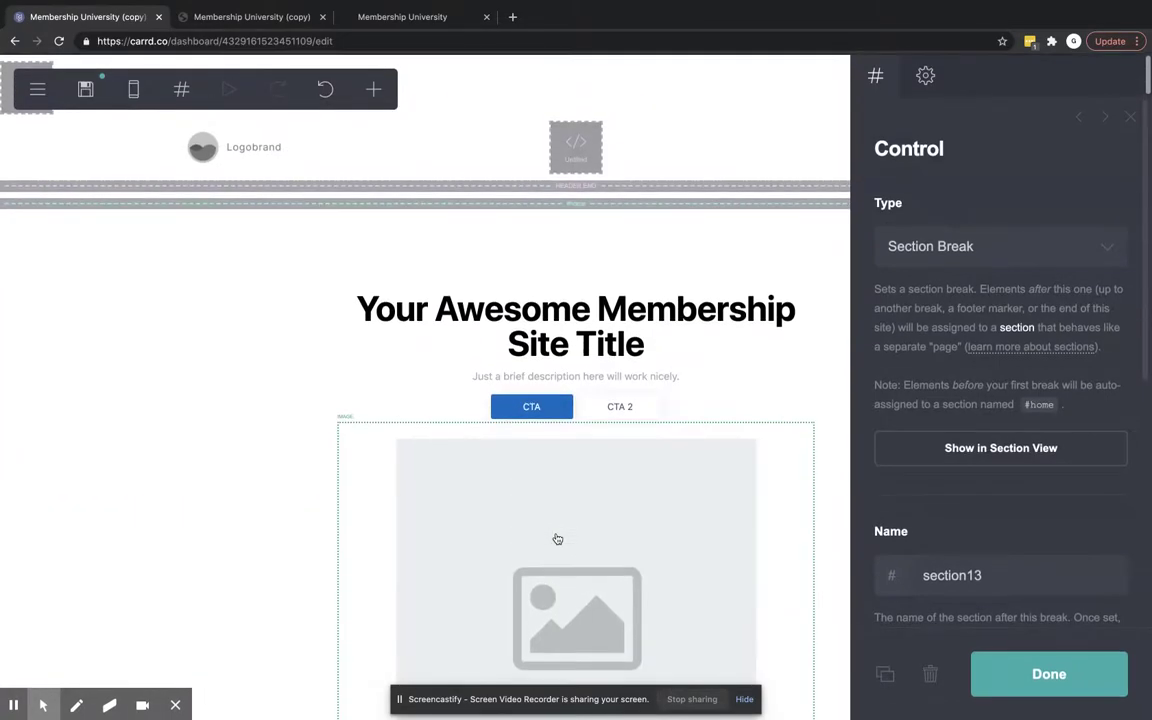
scroll(527, 437, down, 5)
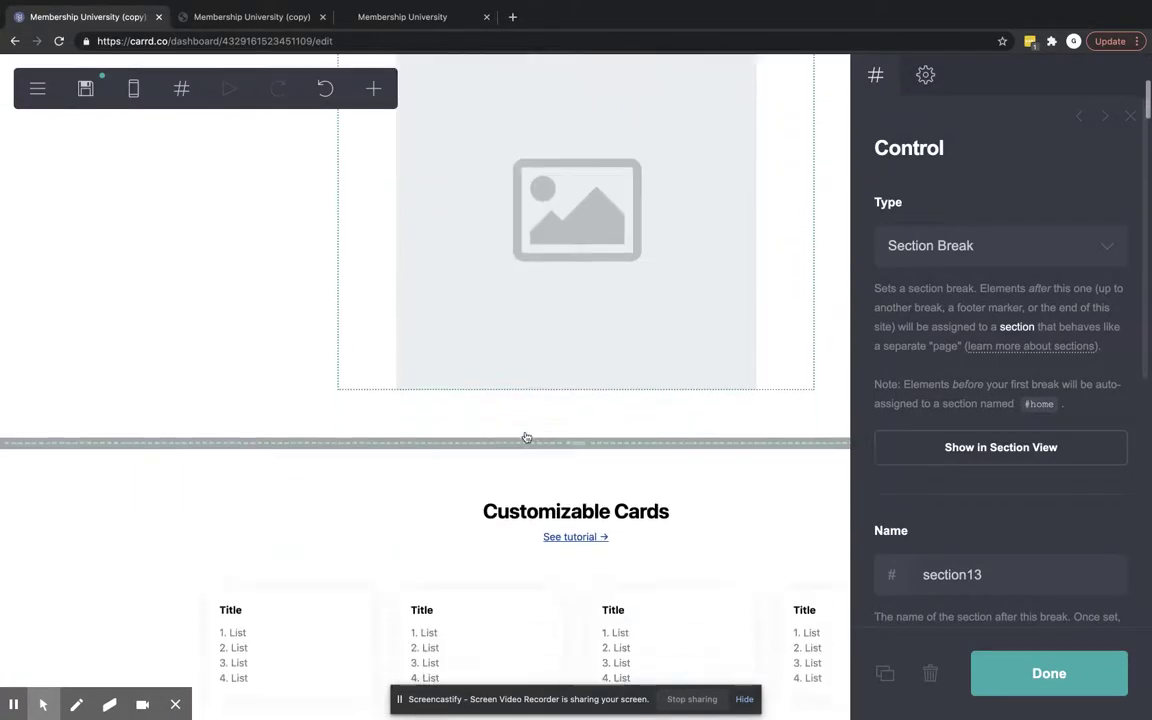
scroll(581, 540, down, 4)
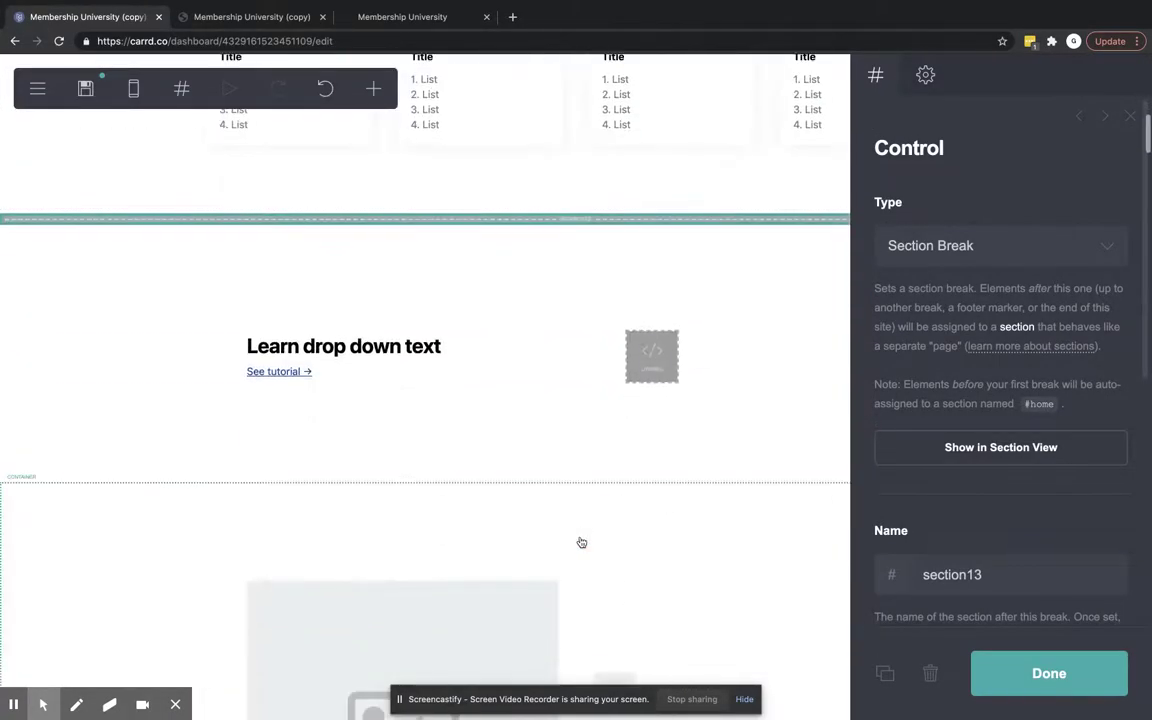
click(909, 557)
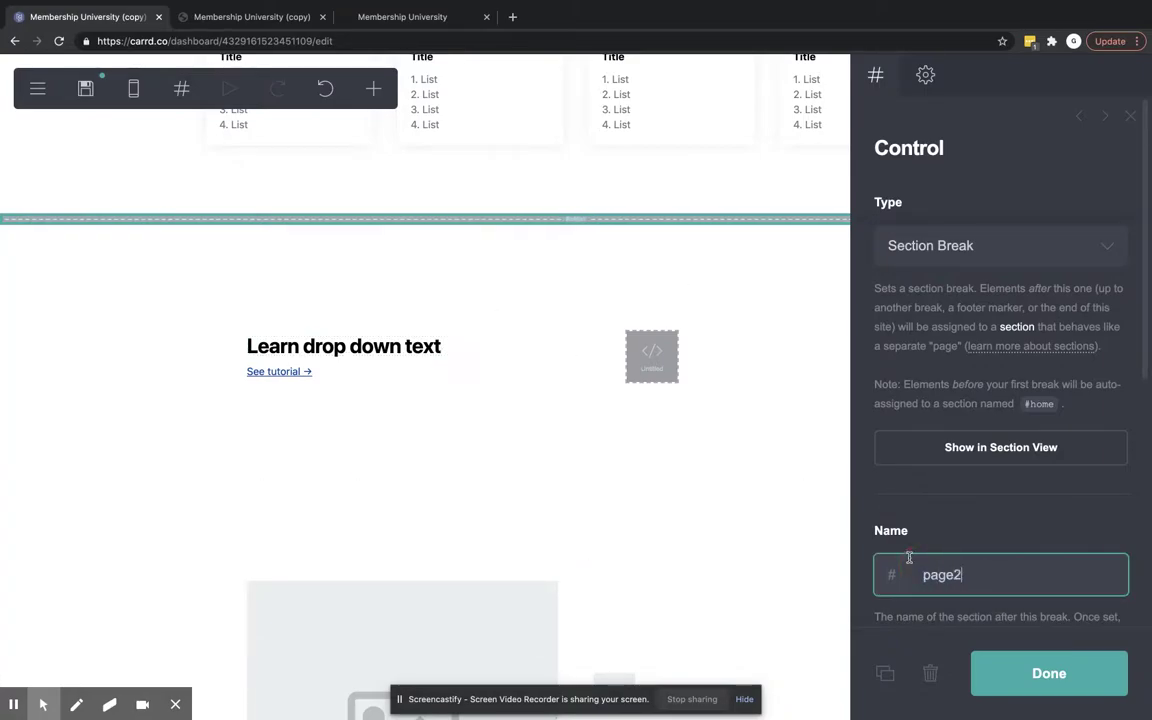
click(1050, 673)
Open the settings of the CTA button below the home title and check its URL against the cards section.
scroll(707, 332, up, 3)
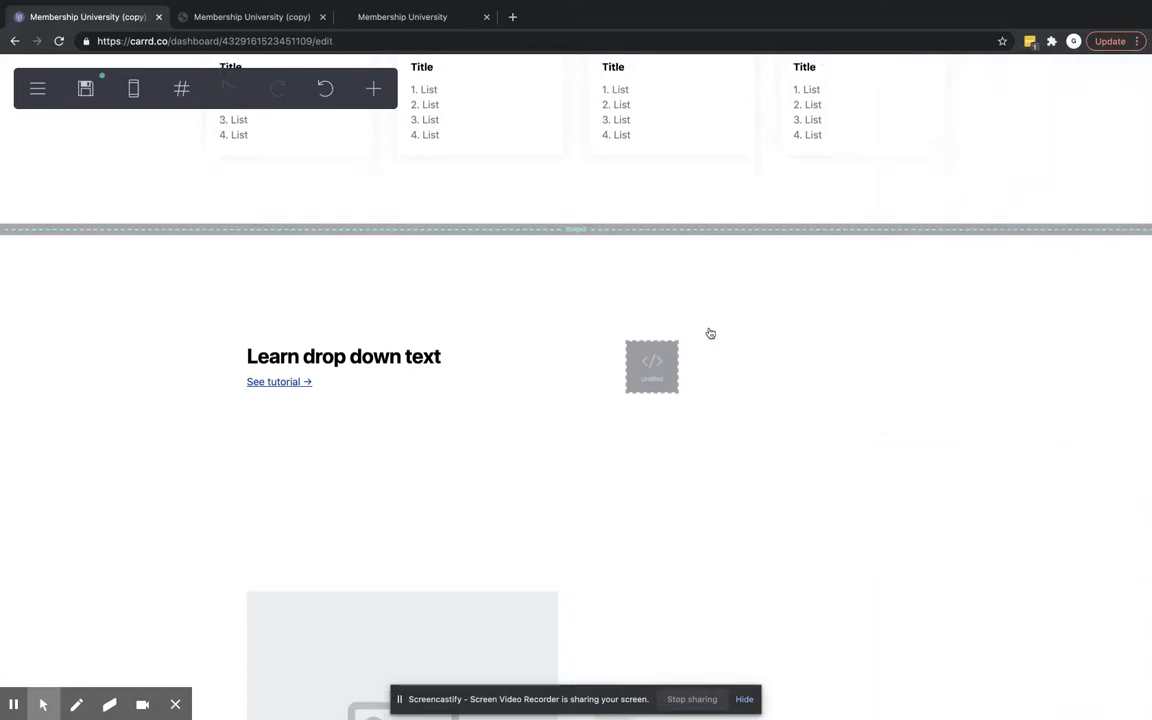
scroll(710, 333, up, 5)
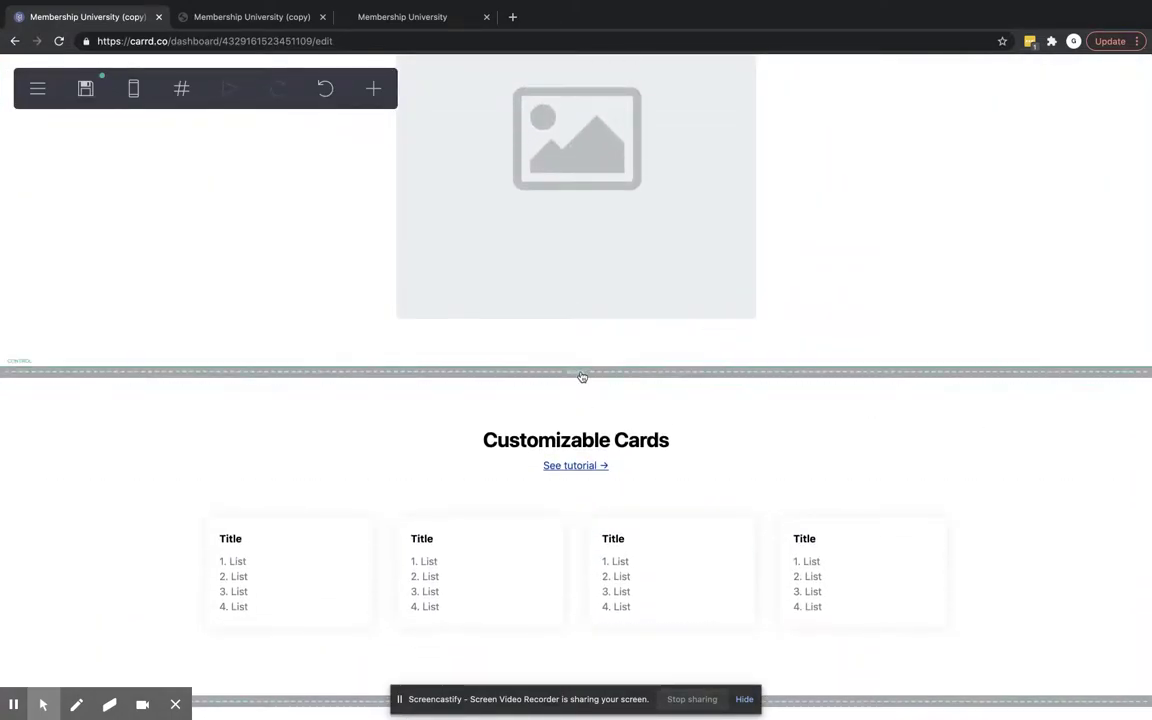
scroll(582, 377, up, 3)
click(535, 288)
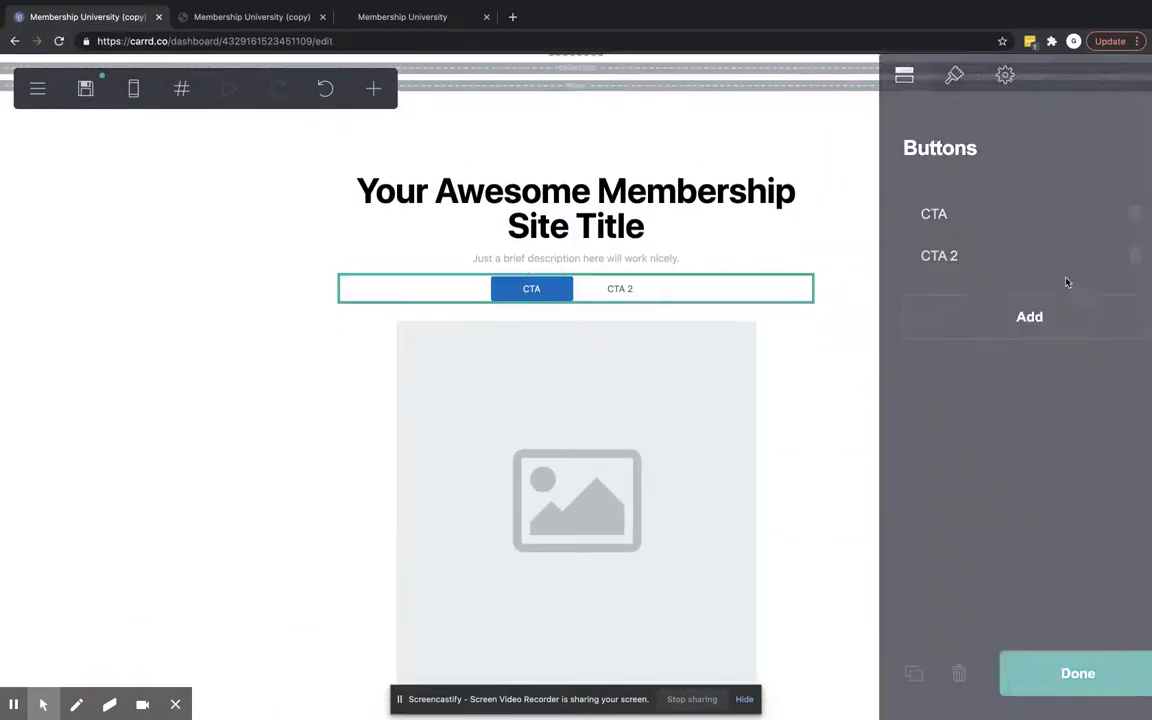
click(939, 216)
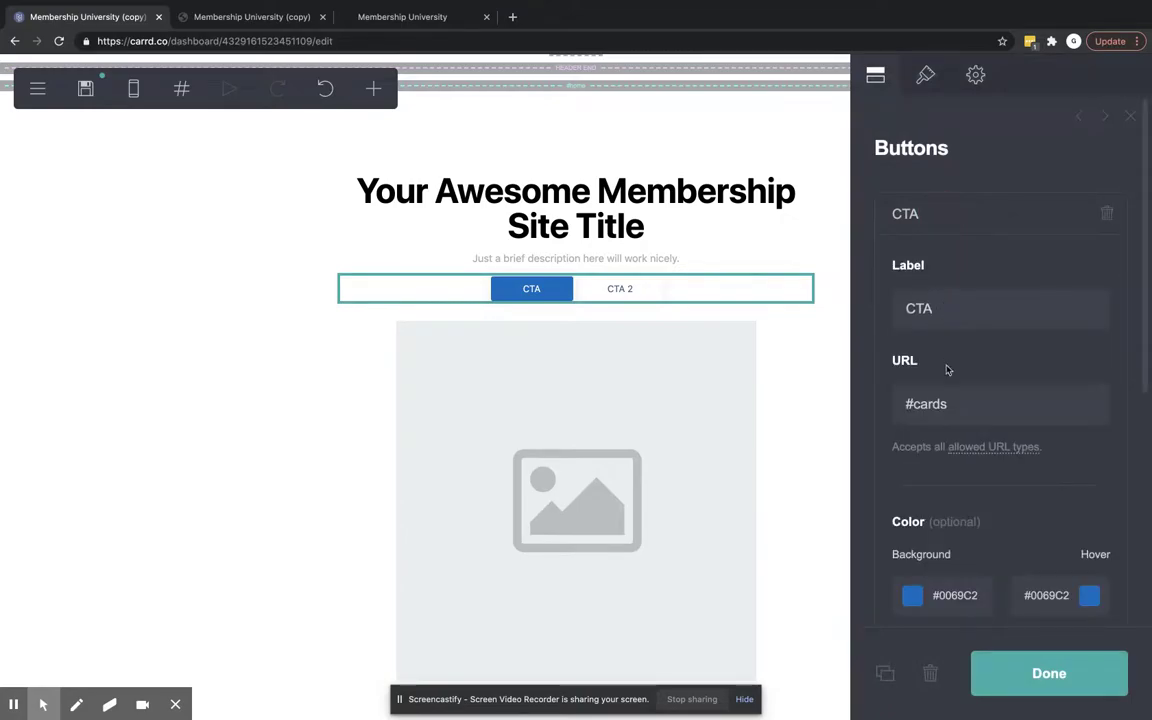
click(949, 404)
scroll(777, 519, down, 5)
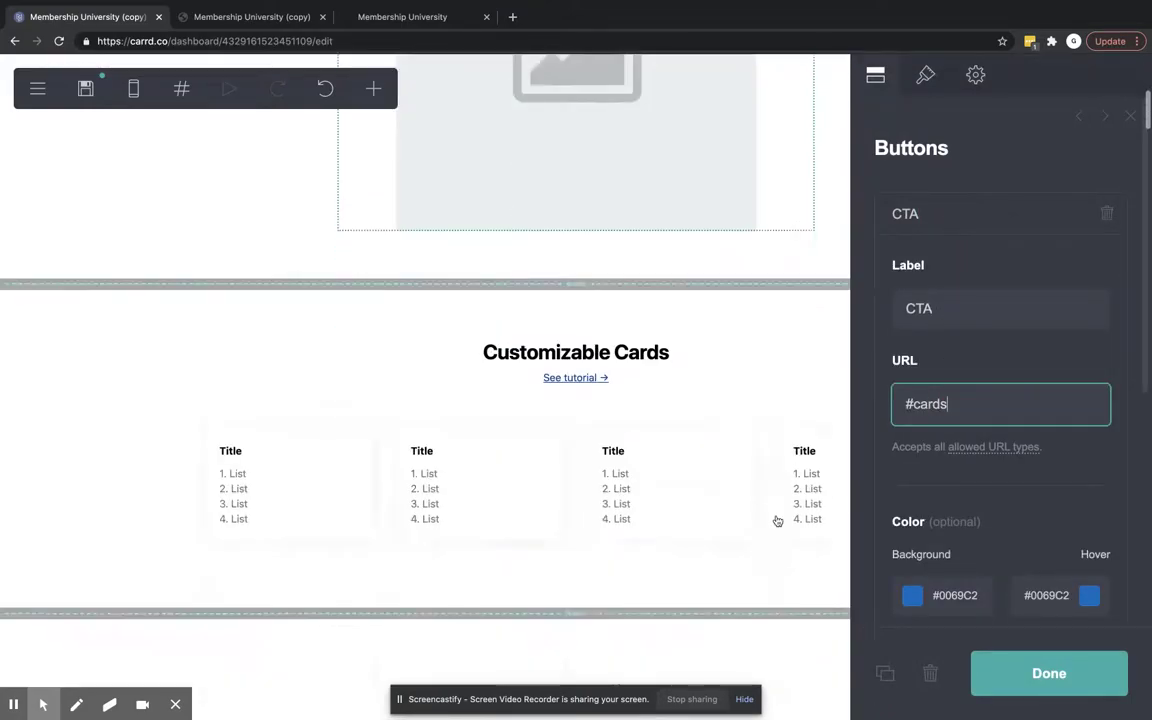
scroll(777, 521, up, 2)
scroll(777, 521, up, 5)
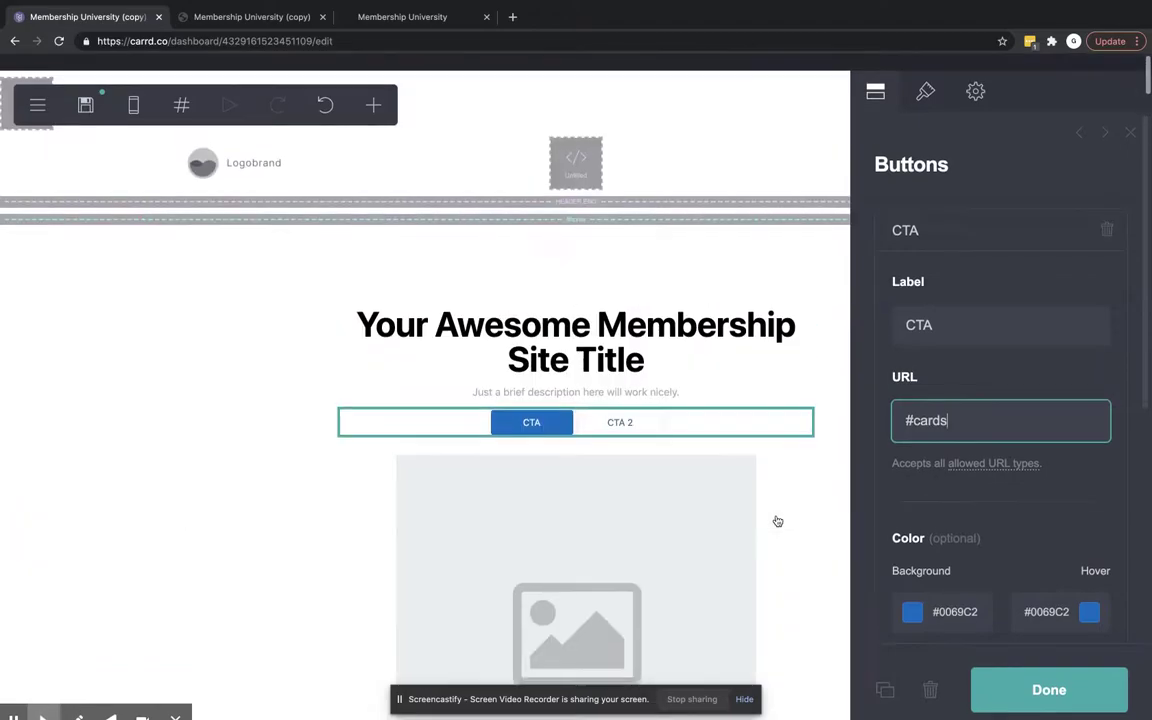
click(1003, 667)
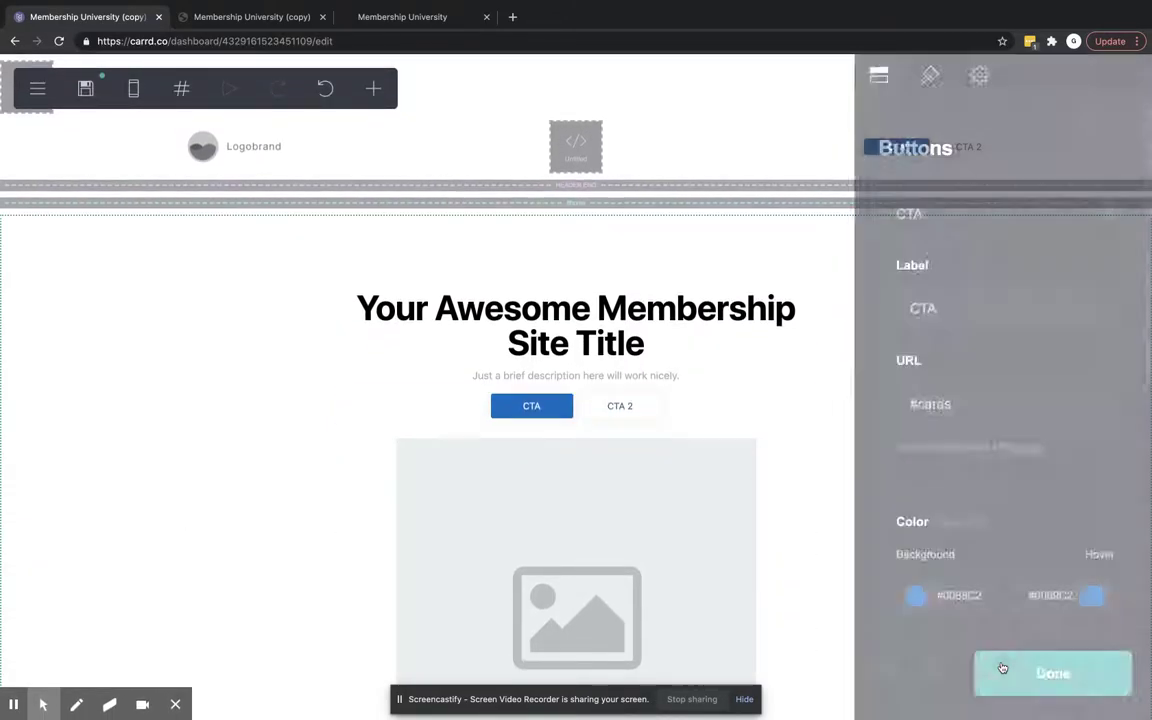
Save the site's changes and open its demo page.
scroll(998, 668, down, 3)
scroll(997, 651, up, 2)
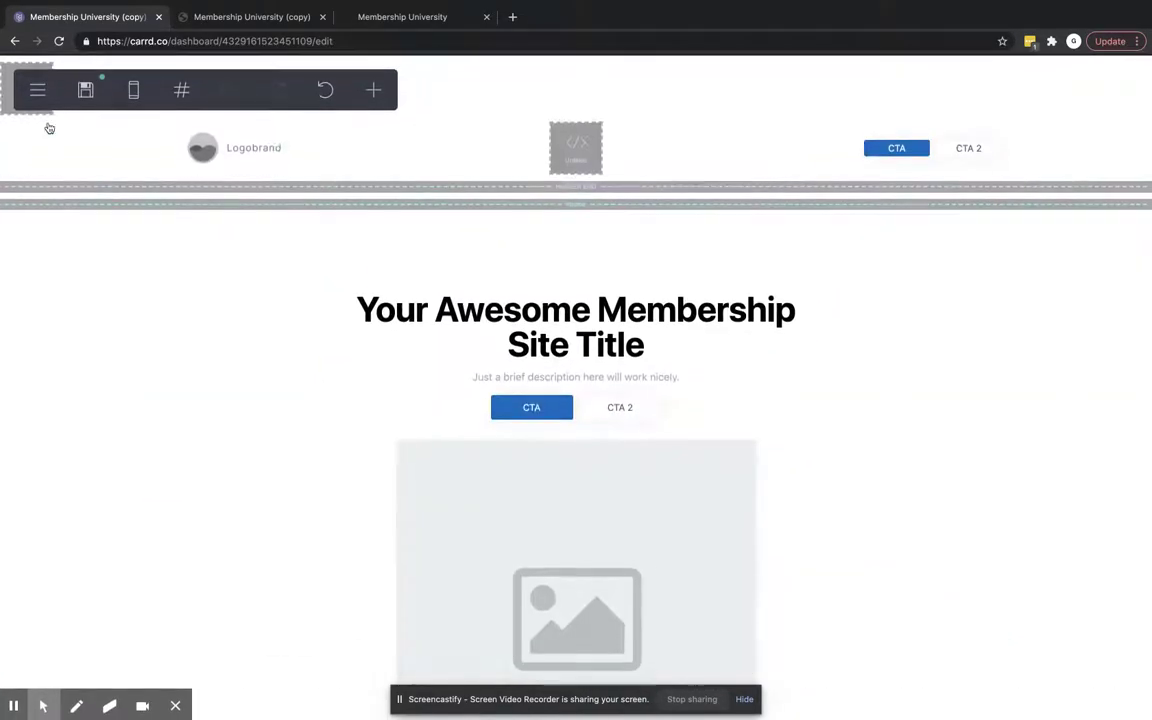
click(85, 88)
click(934, 677)
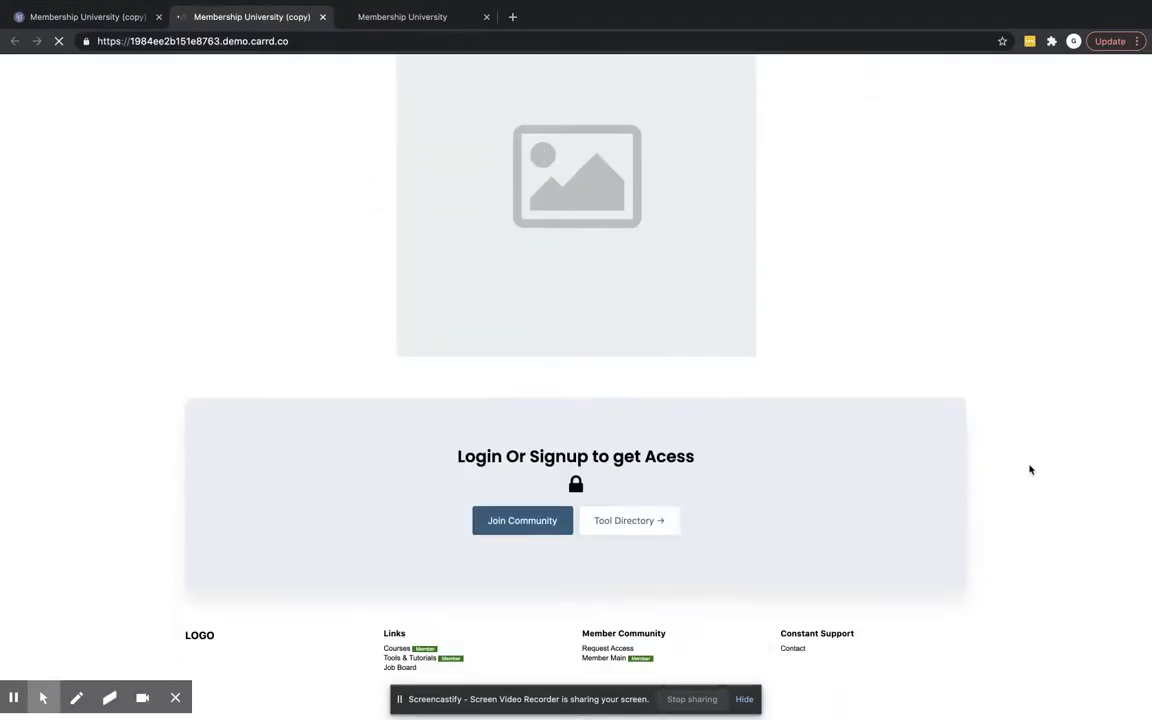
Examine the demo home page down to the footer, and follow its main CTA button to the cards section.
scroll(1029, 468, up, 3)
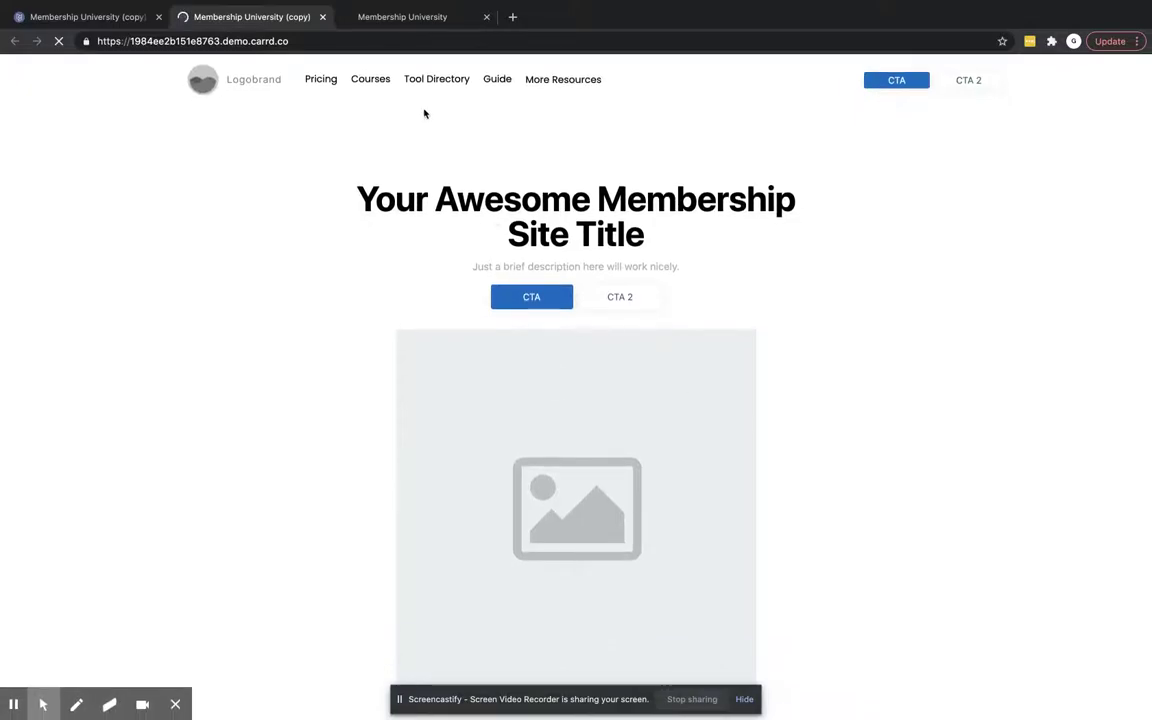
scroll(620, 352, down, 3)
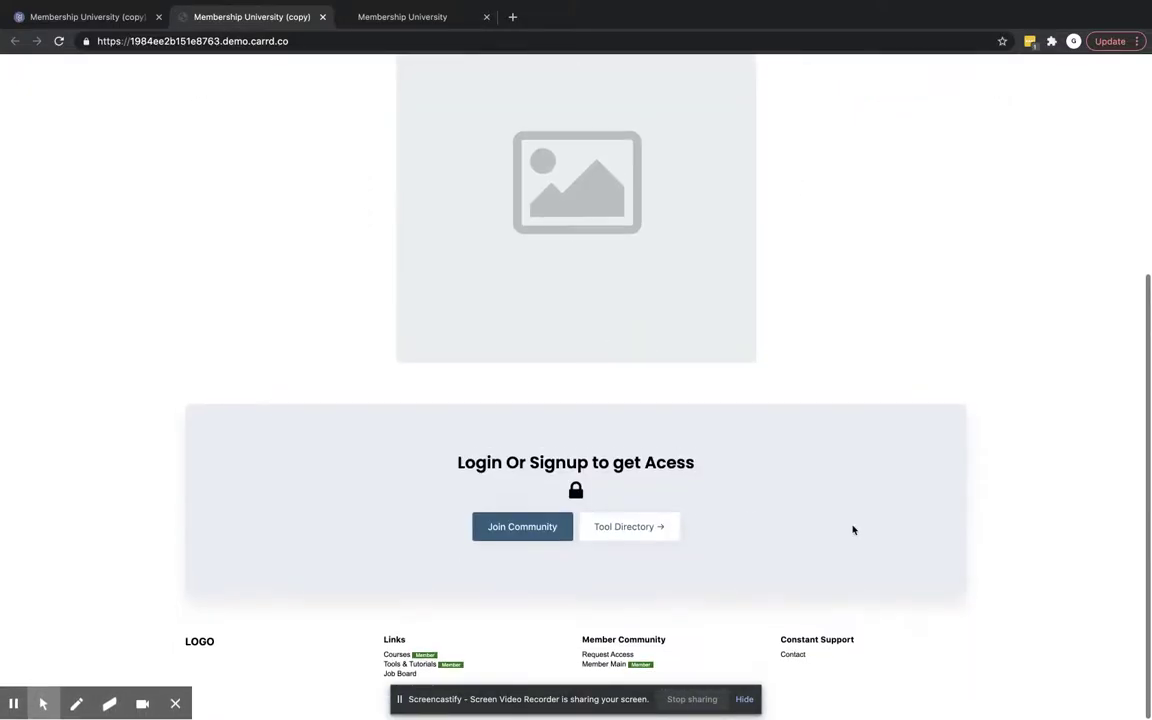
scroll(733, 519, up, 3)
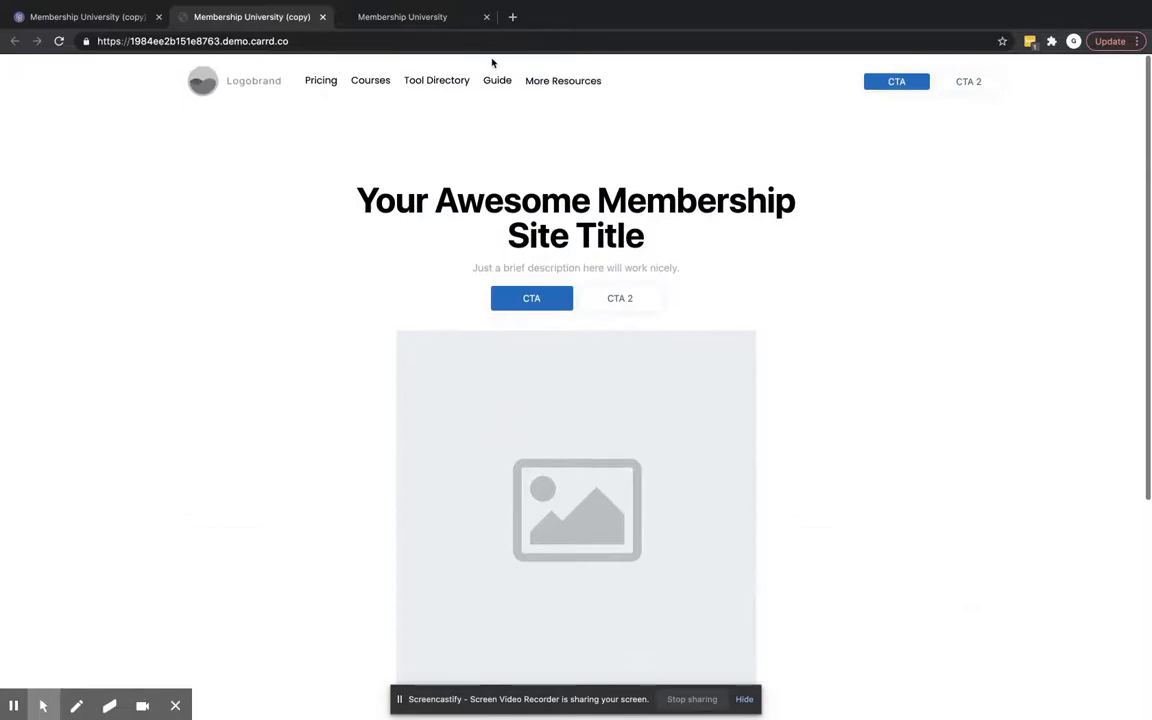
click(543, 299)
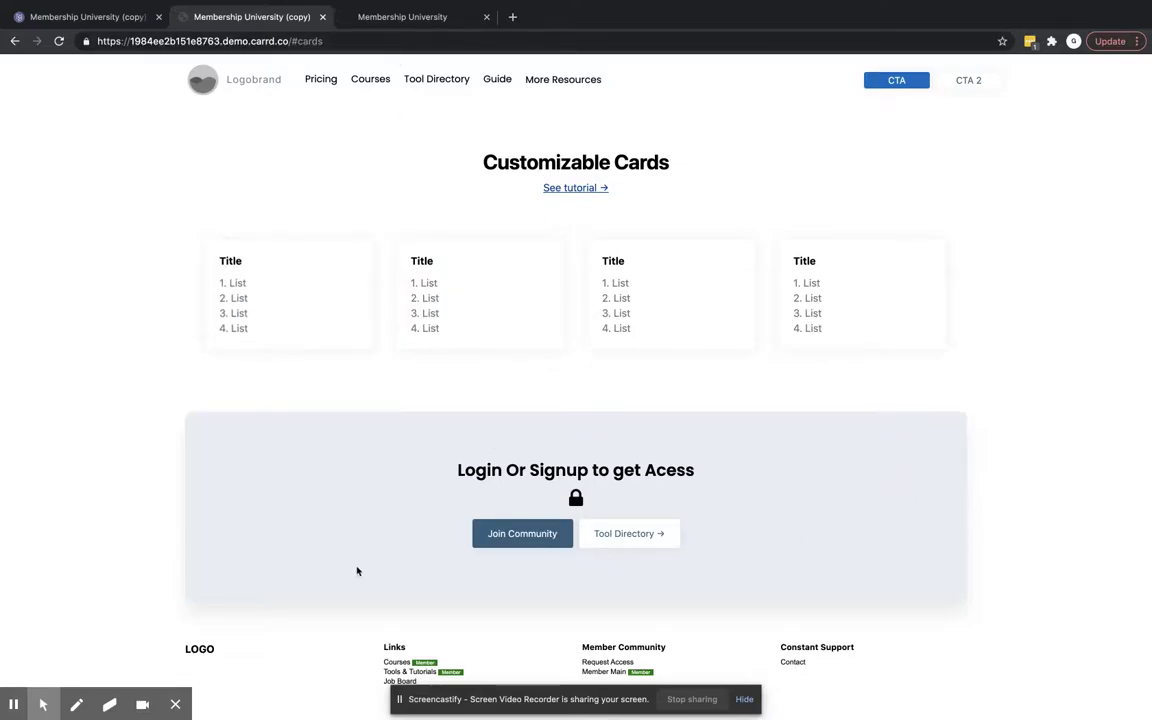
Return to the site editor and enable Hide footer for the section break above Customizable Cards.
click(100, 18)
click(460, 428)
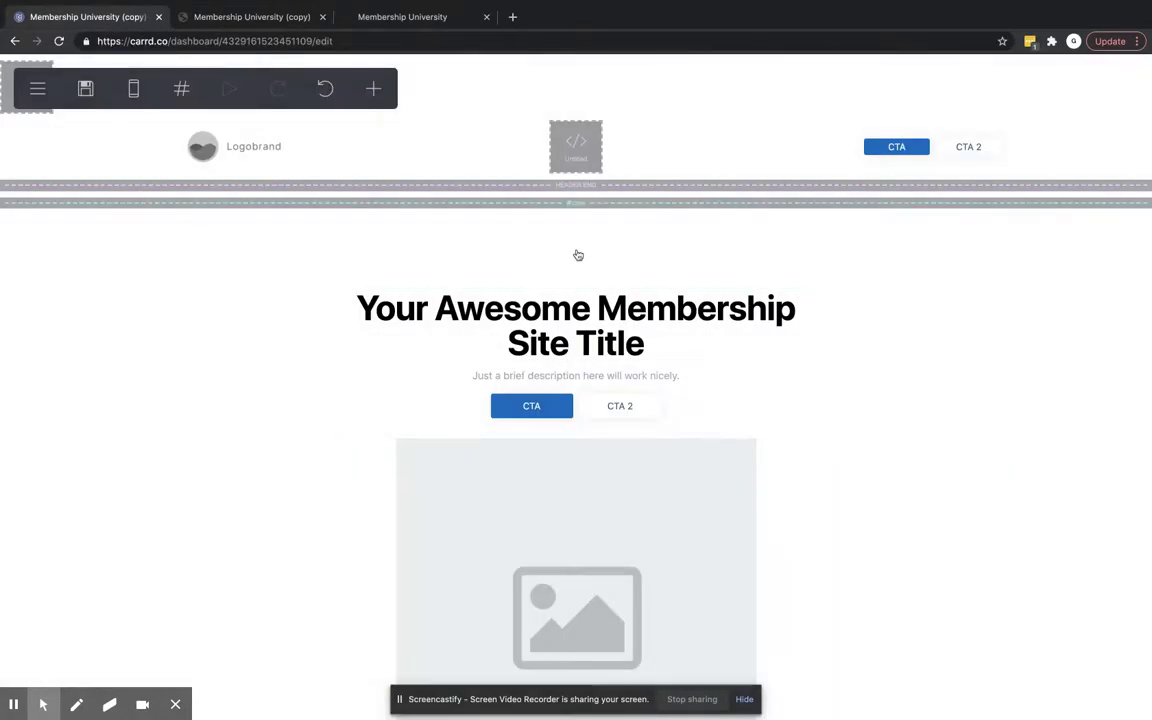
scroll(580, 496, down, 6)
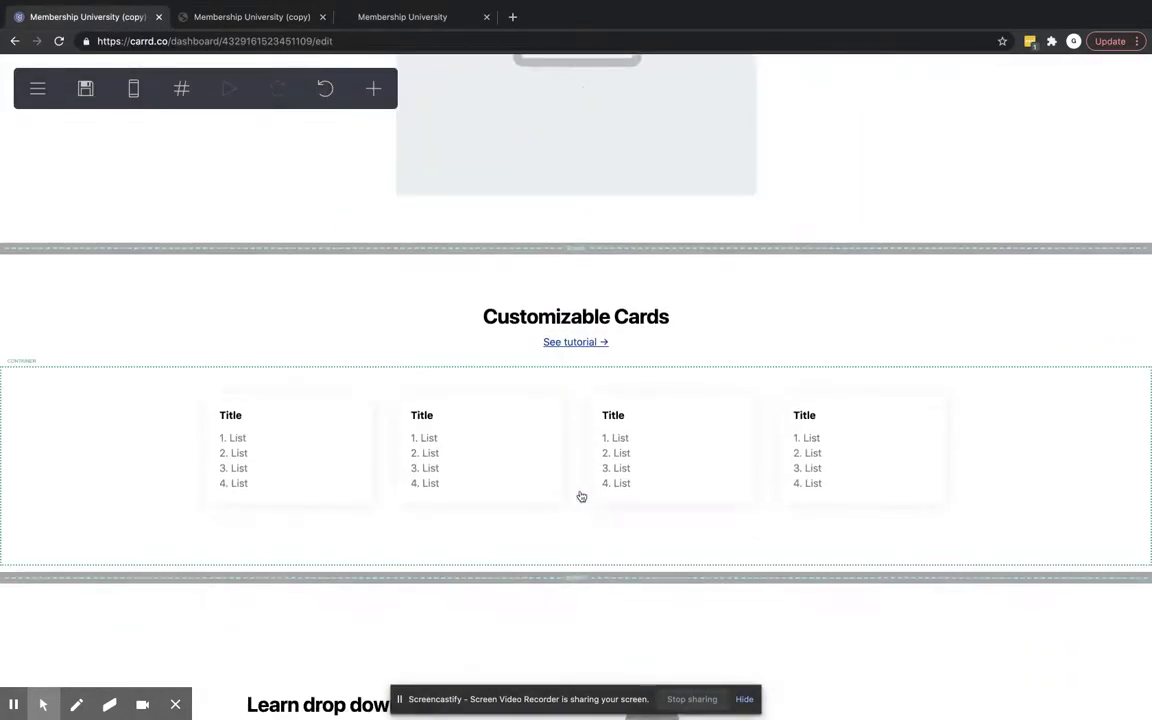
click(580, 252)
scroll(941, 540, down, 5)
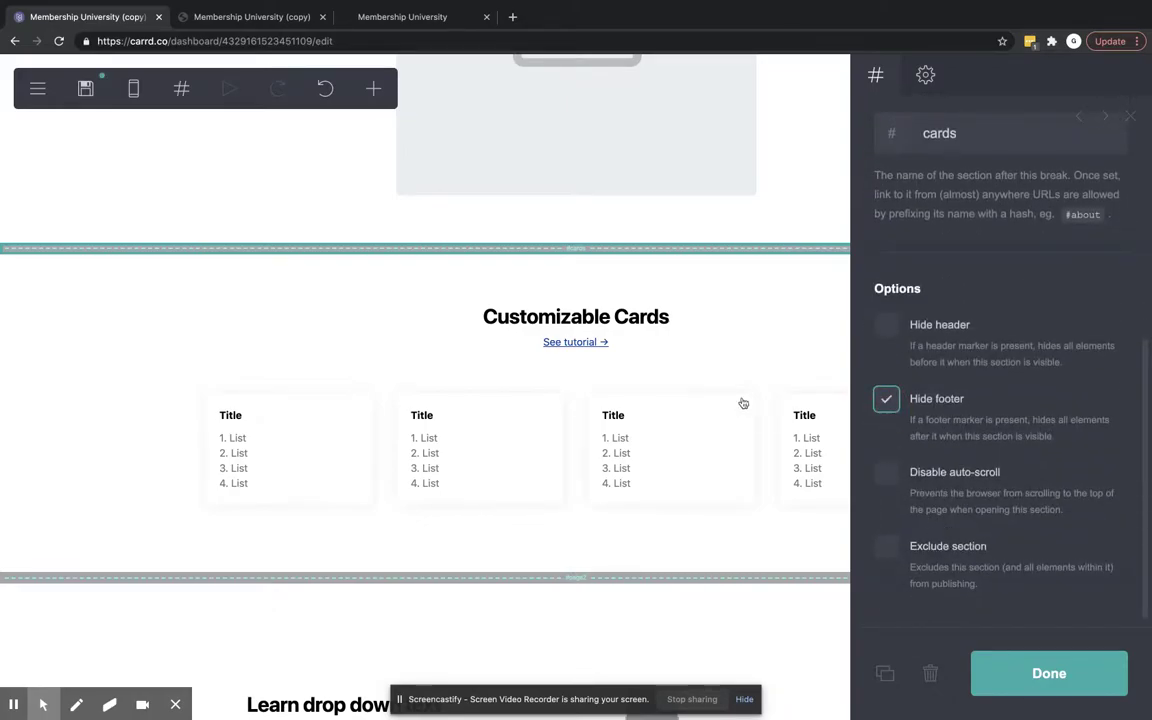
Save the changes, open the demo page and follow the CTA button to check the cards section without its footer.
scroll(540, 404, up, 5)
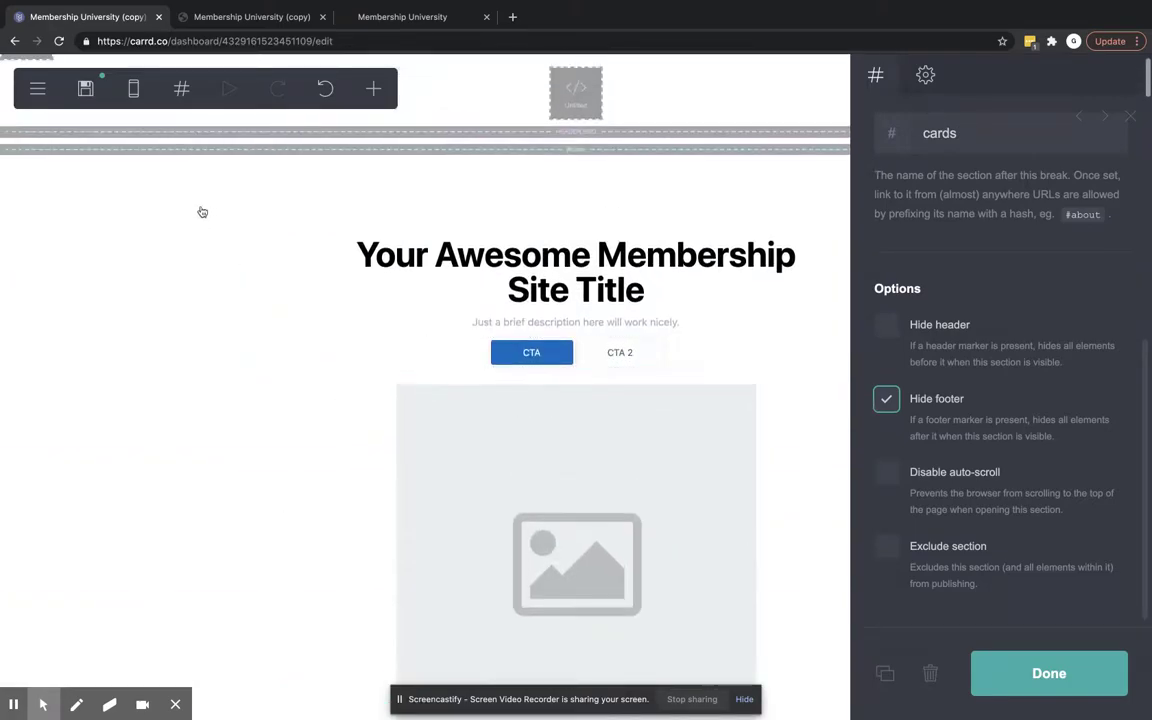
click(85, 88)
click(900, 662)
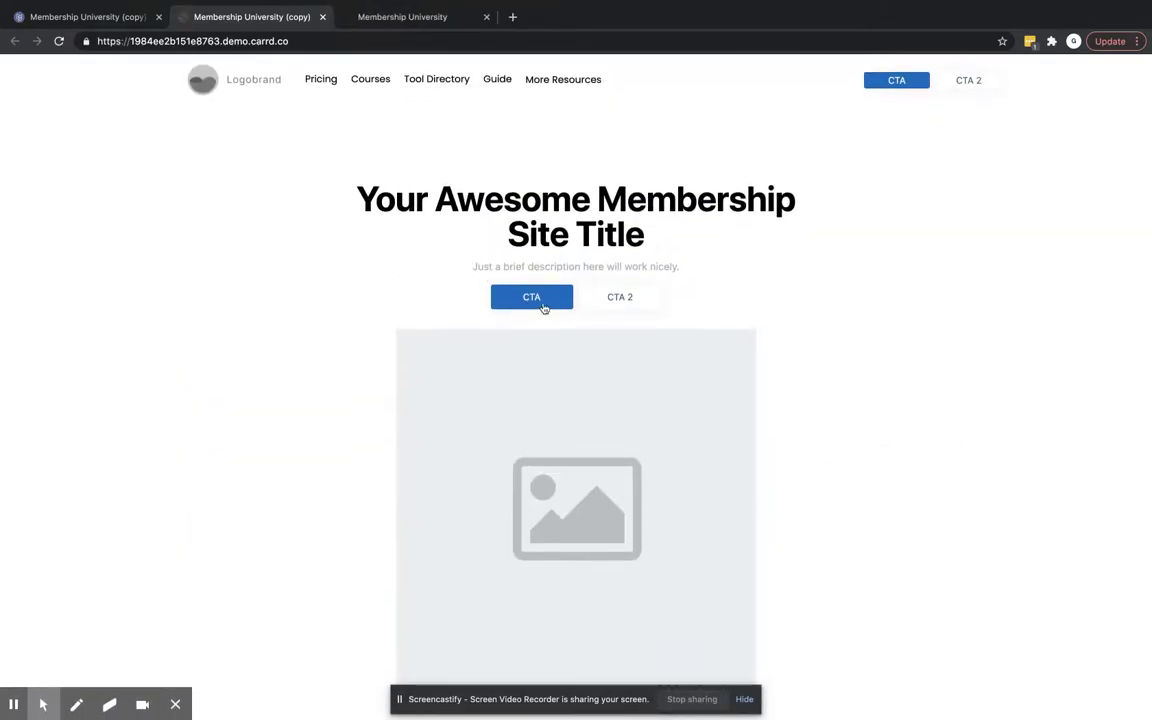
click(535, 299)
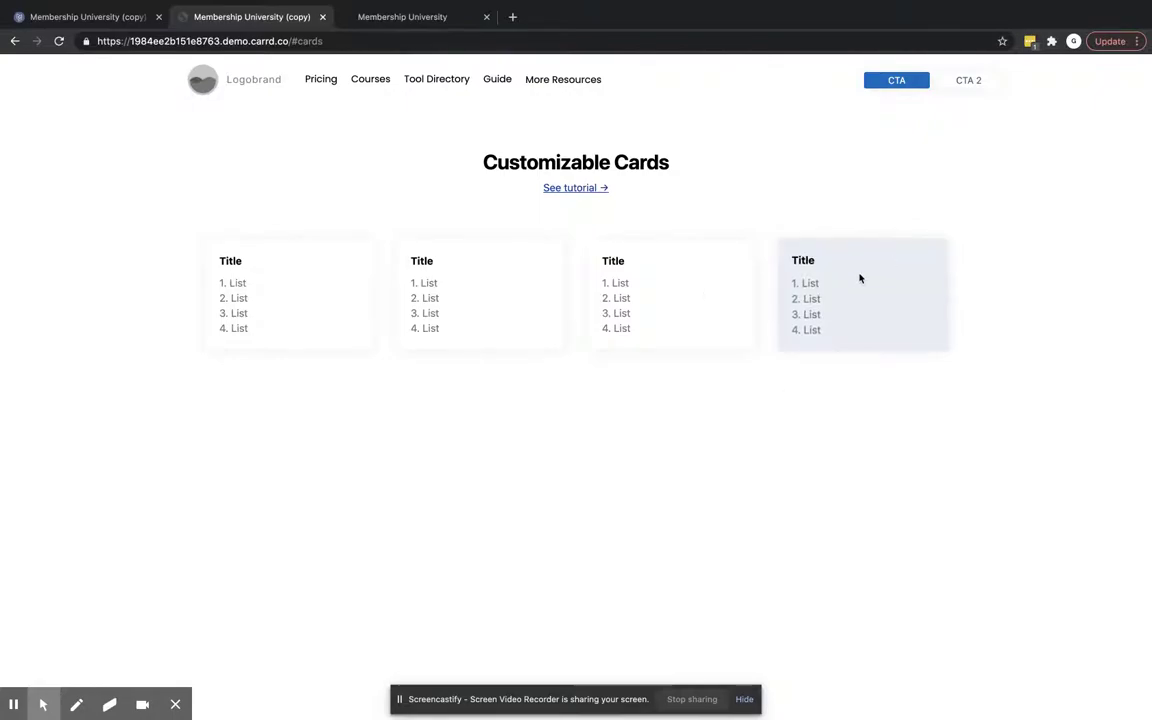
Close the demo page and convert the section break above Customizable Cards into a Scroll Point named "cards".
click(324, 17)
click(489, 437)
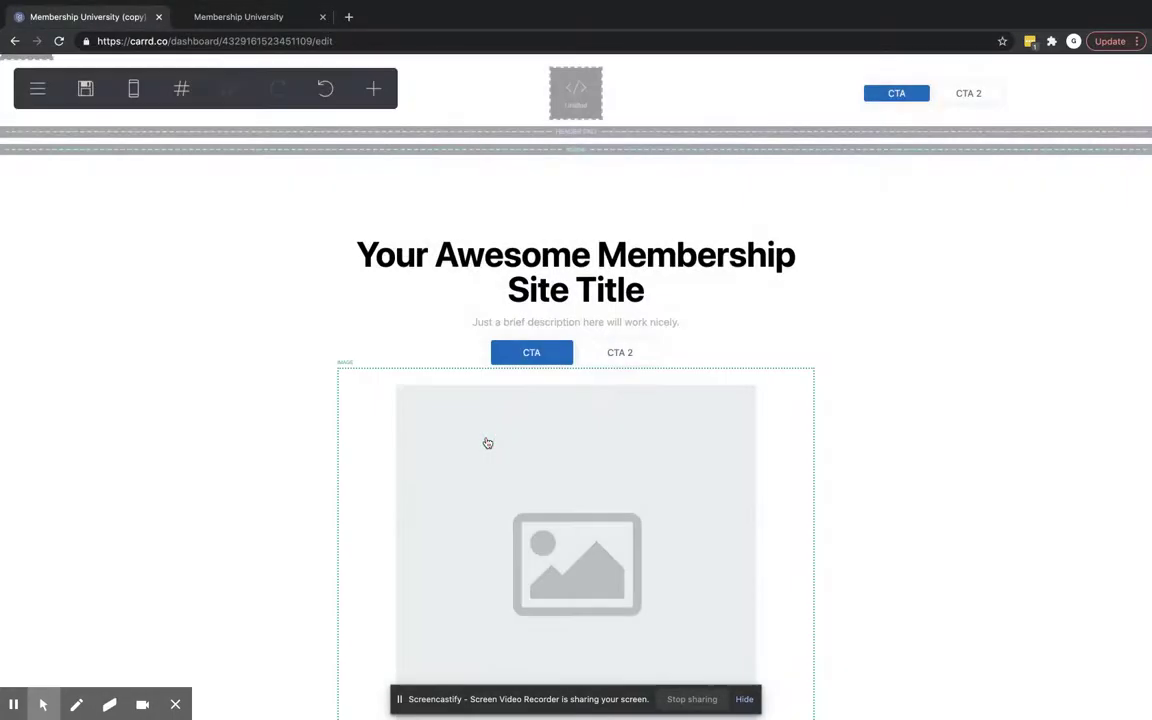
scroll(487, 443, down, 3)
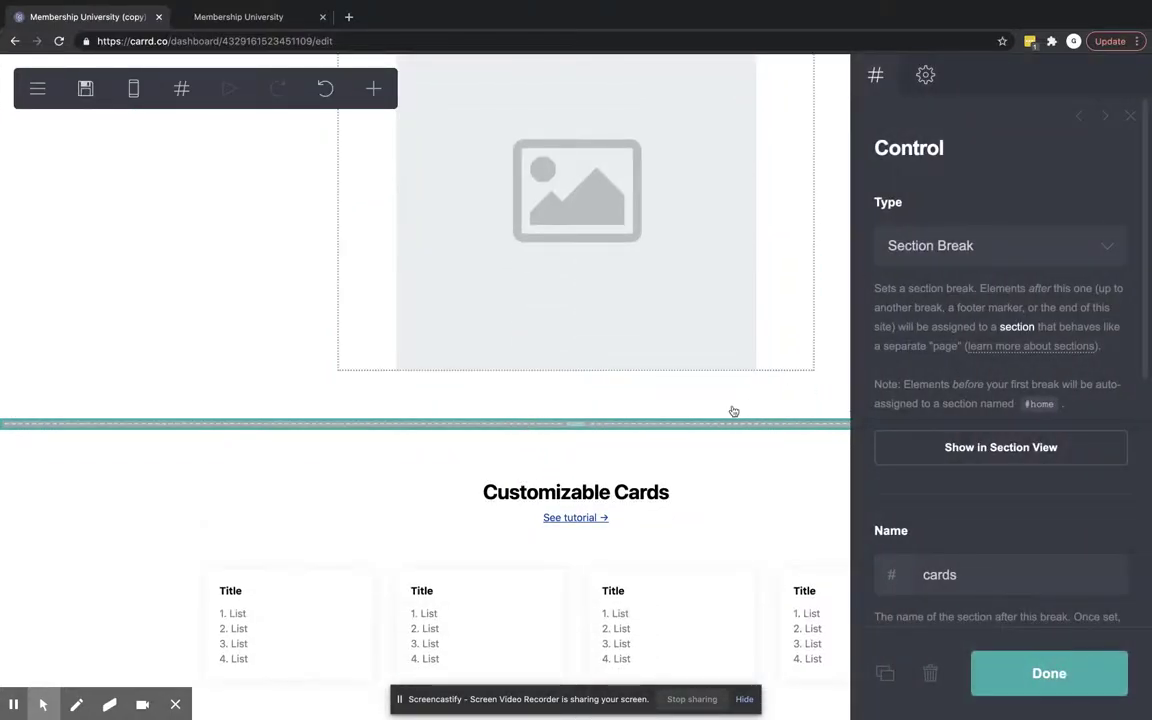
scroll(738, 404, up, 5)
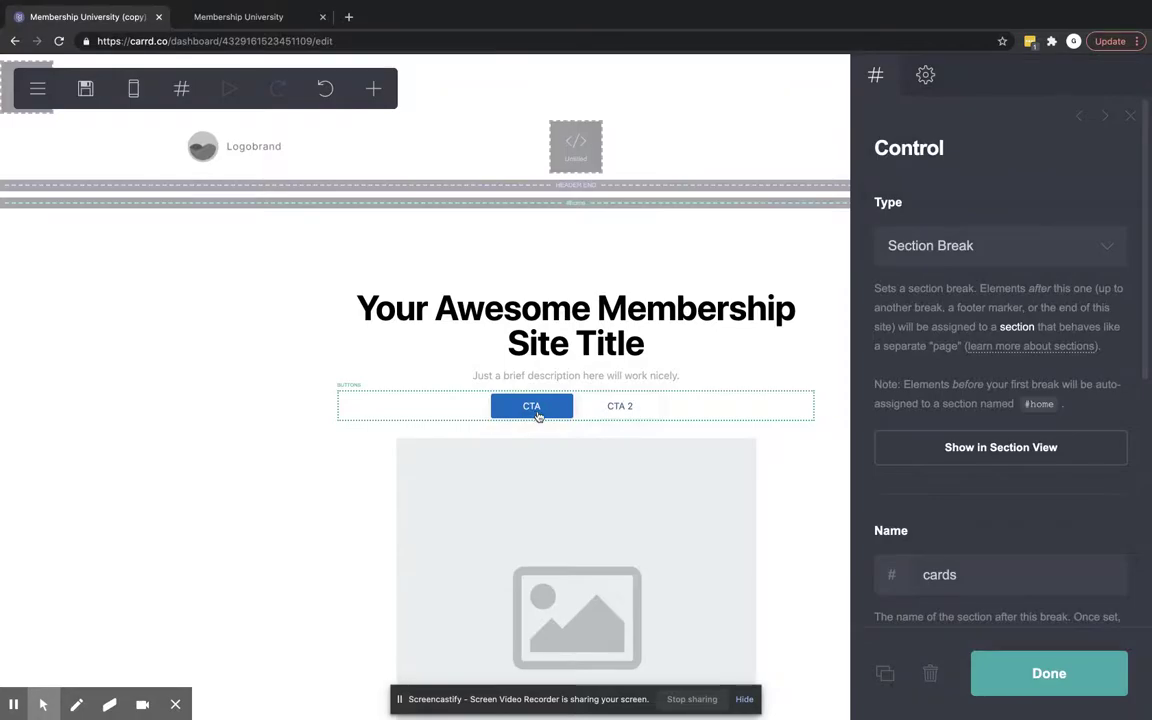
scroll(543, 418, down, 5)
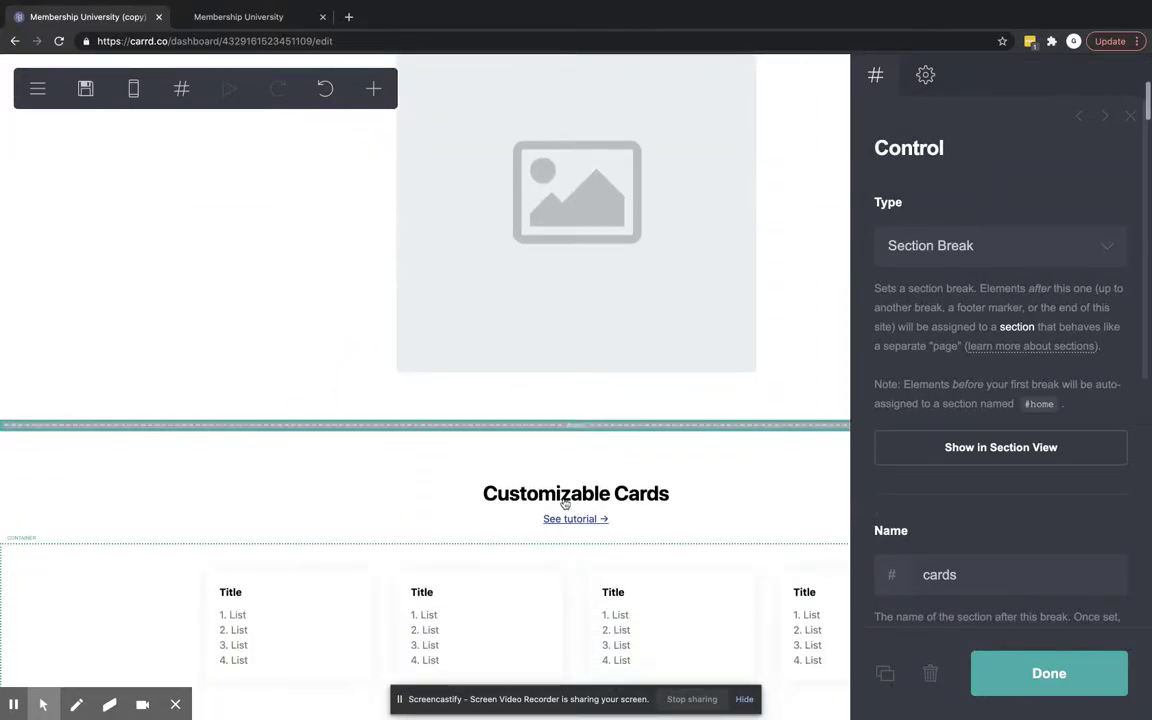
click(1015, 244)
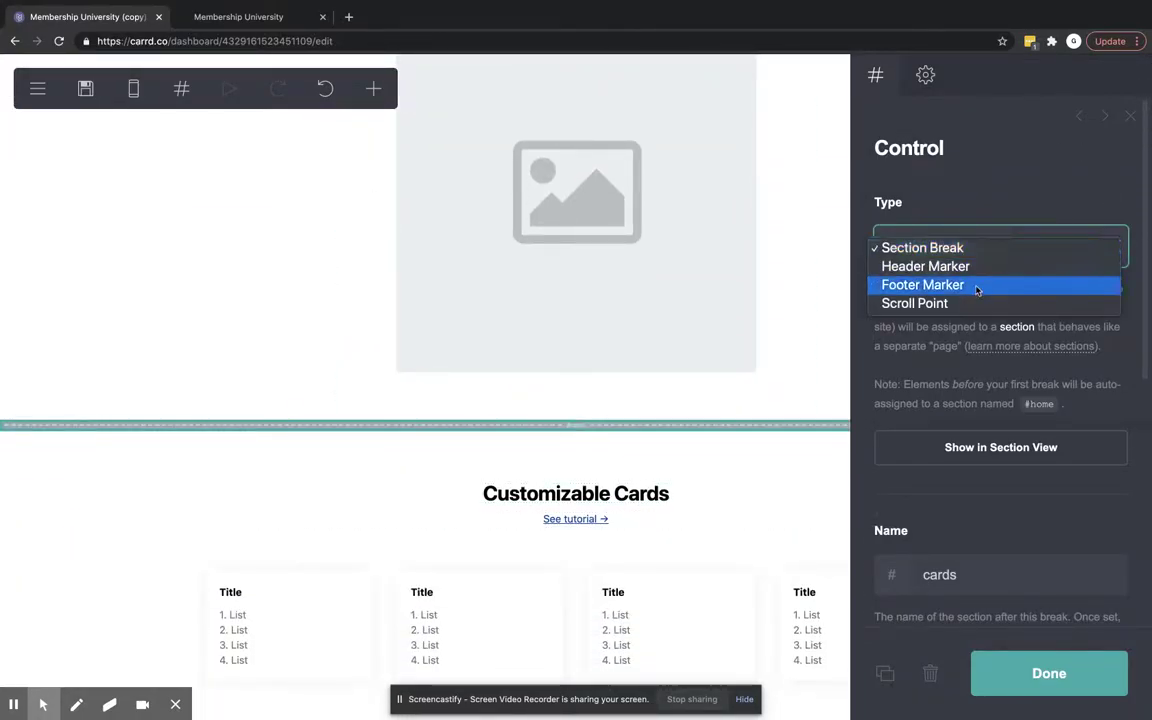
click(959, 310)
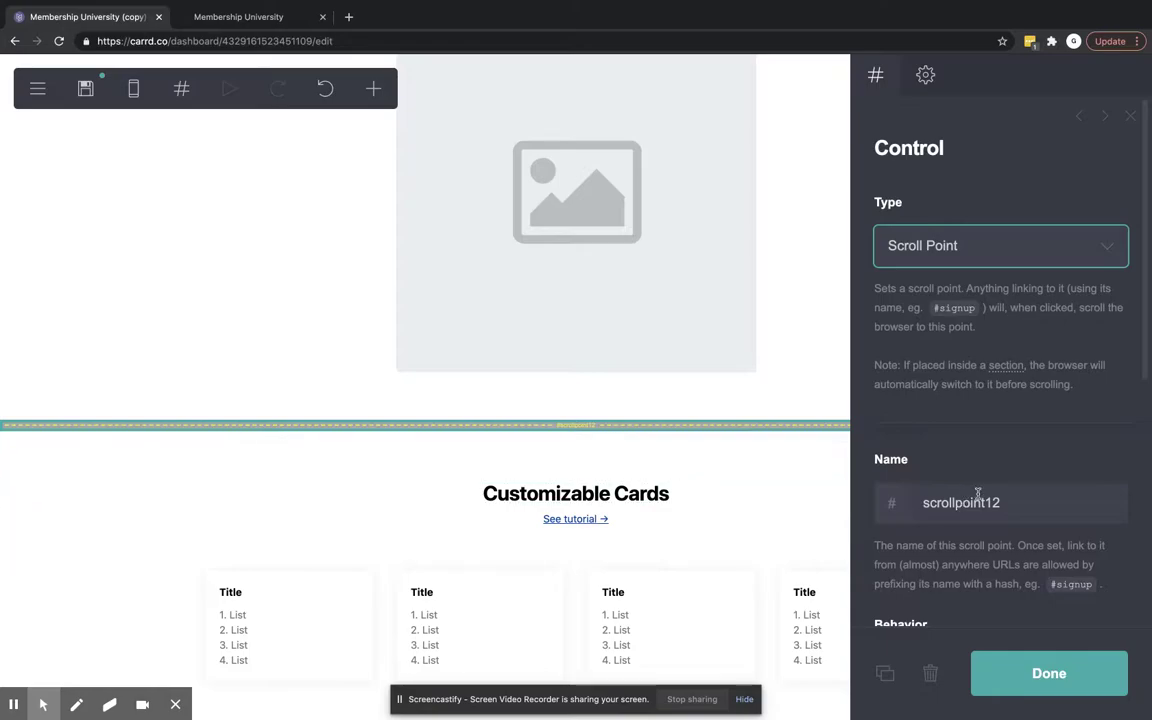
click(1027, 503)
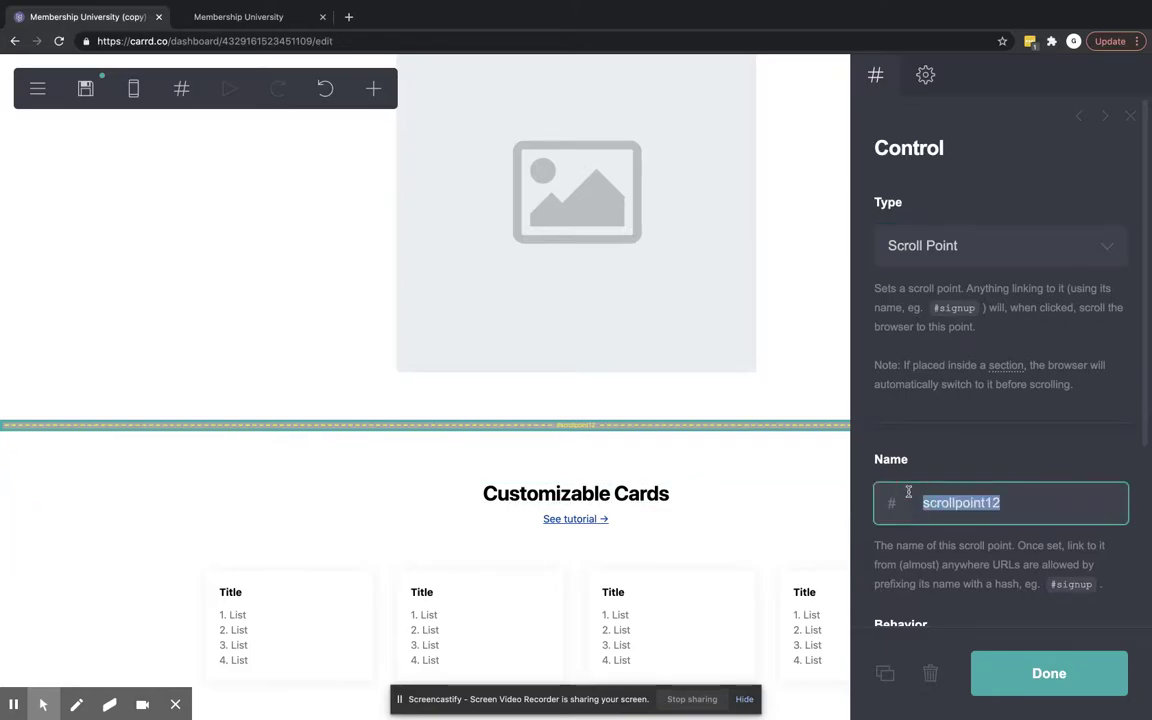
text(cards)
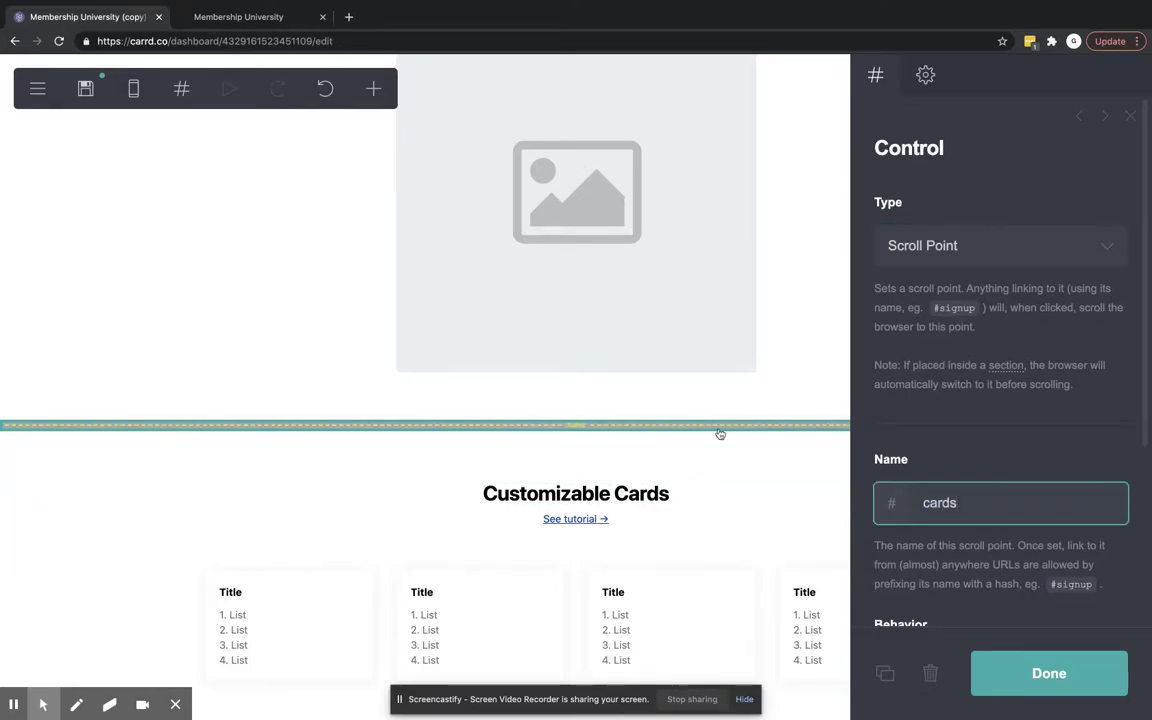
Check that the CTA button below the home title links to the cards scroll point, and close its settings.
scroll(635, 388, up, 5)
click(533, 237)
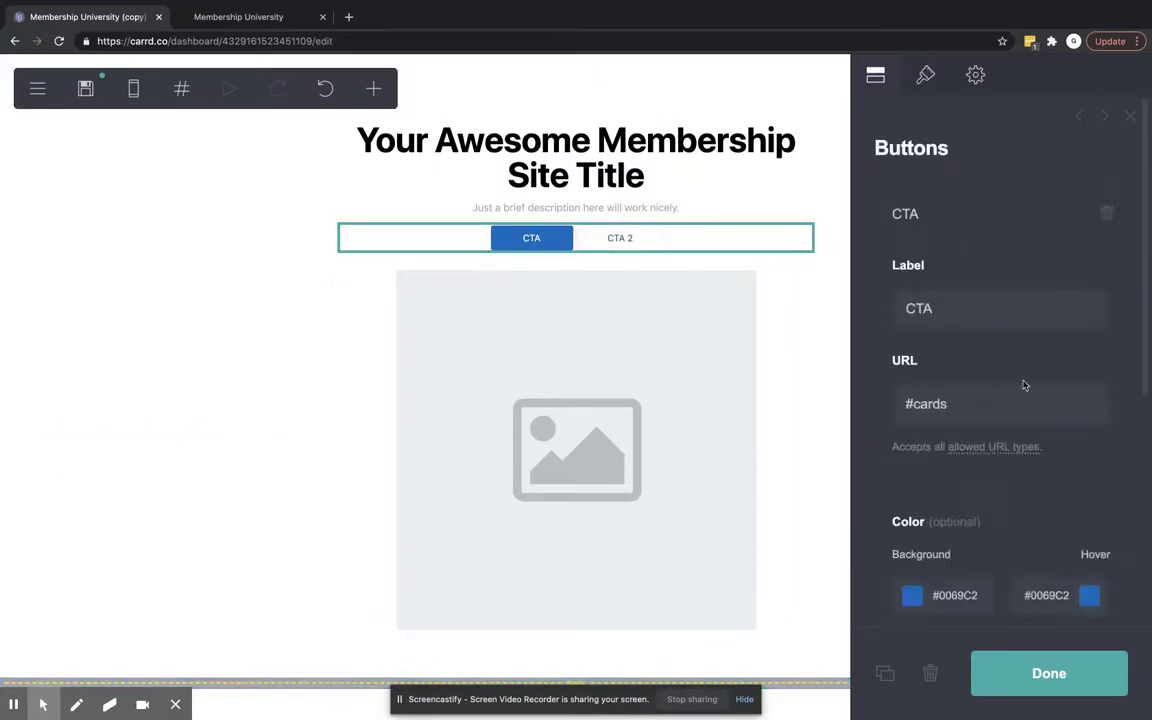
click(228, 133)
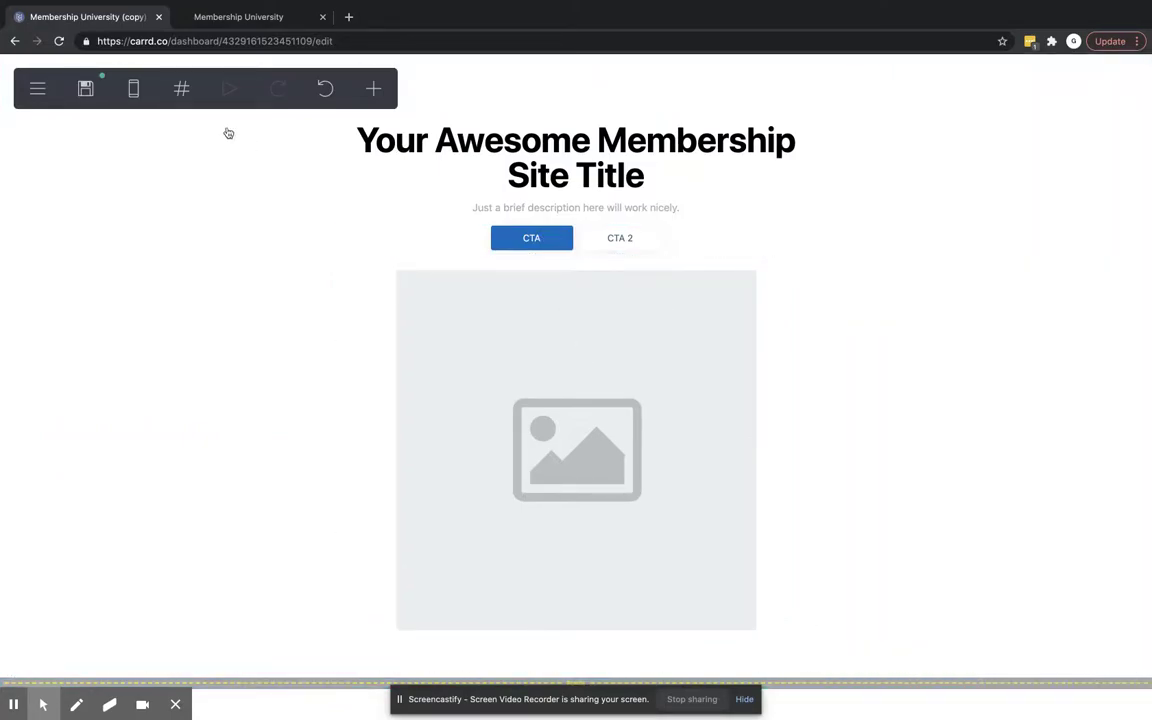
Save the changes as a template and test on the demo page that the CTA button scrolls to Customizable Cards.
click(86, 89)
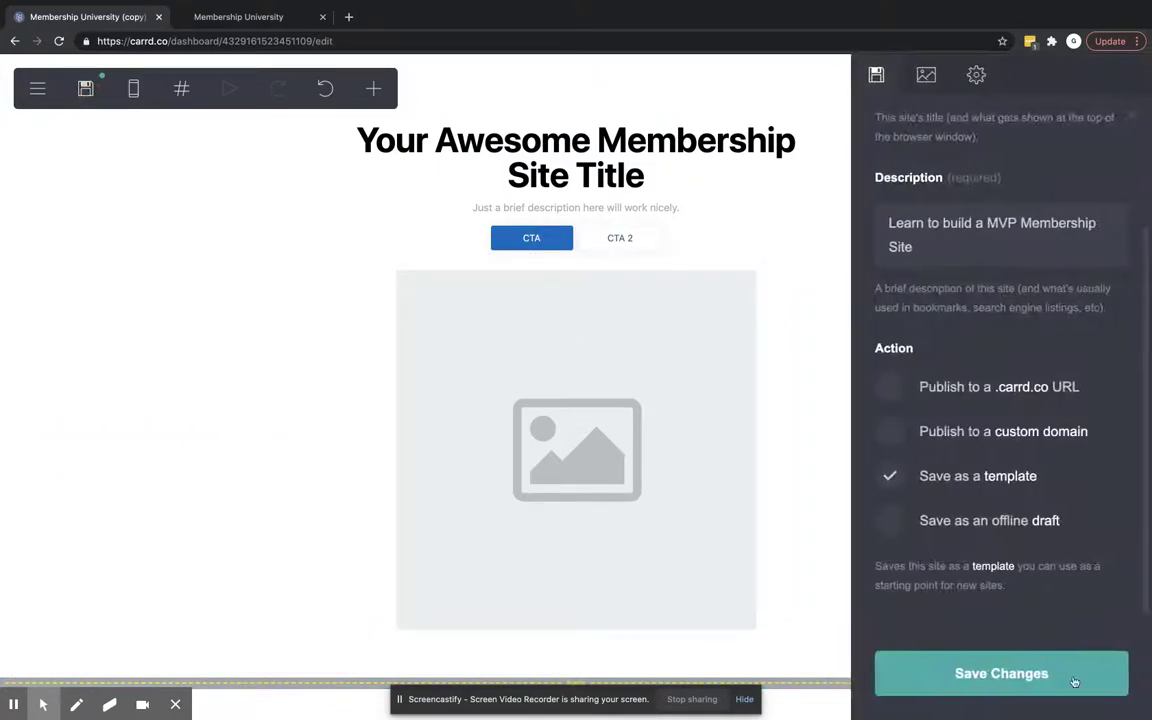
click(955, 677)
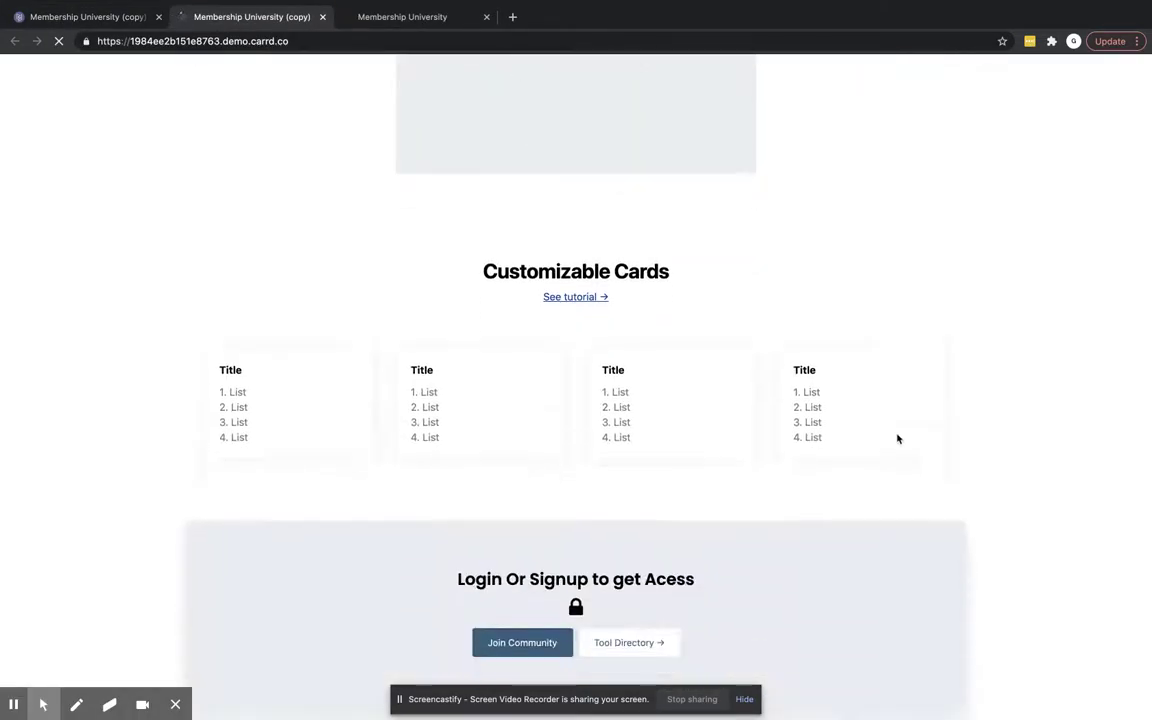
scroll(897, 437, up, 5)
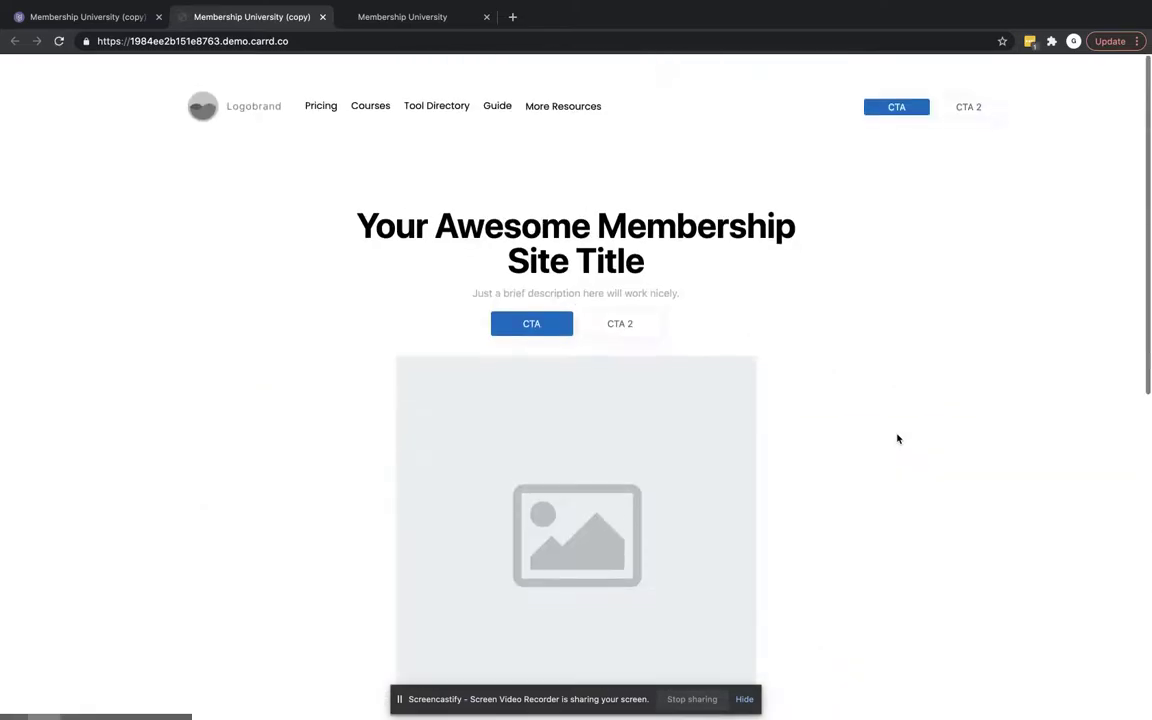
click(528, 291)
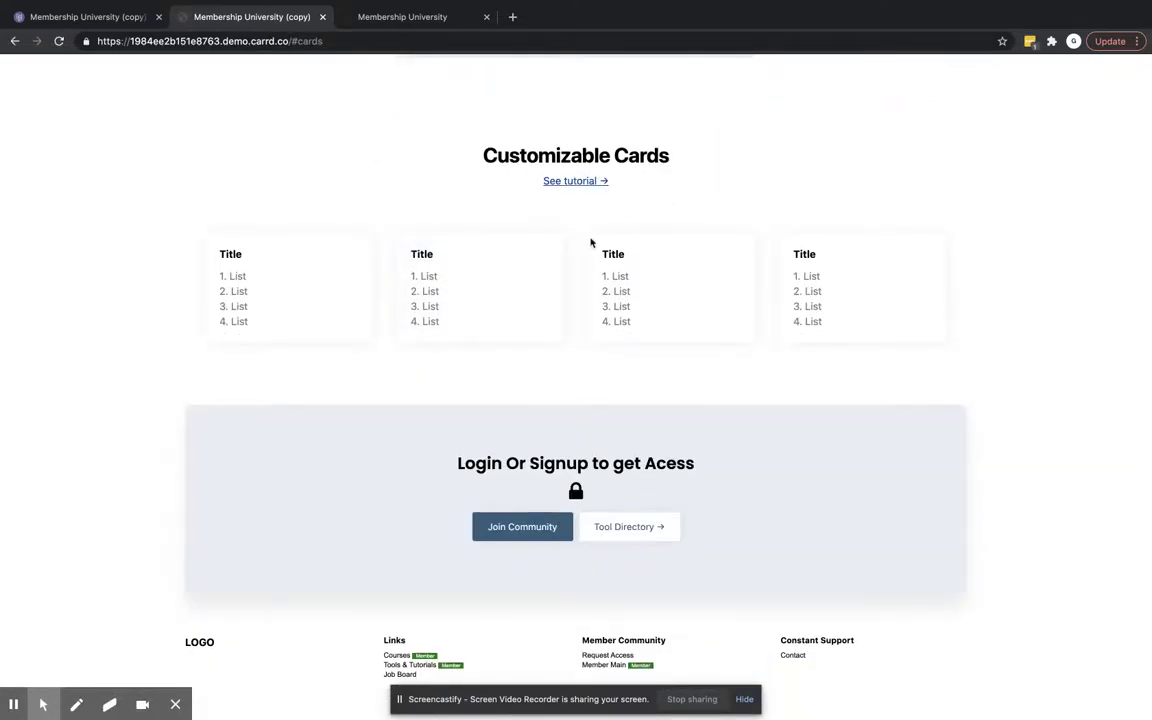
scroll(653, 396, up, 5)
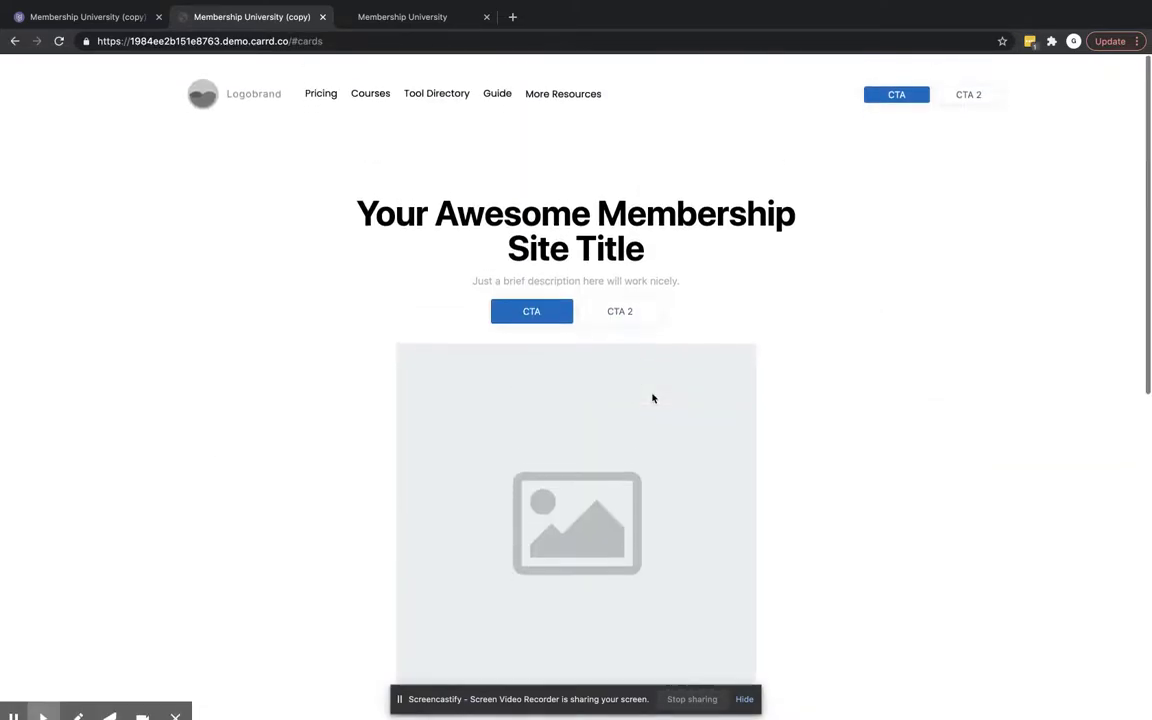
Return to the site editor, dismiss the save dialog and go back to the start of the home section.
click(104, 18)
click(465, 440)
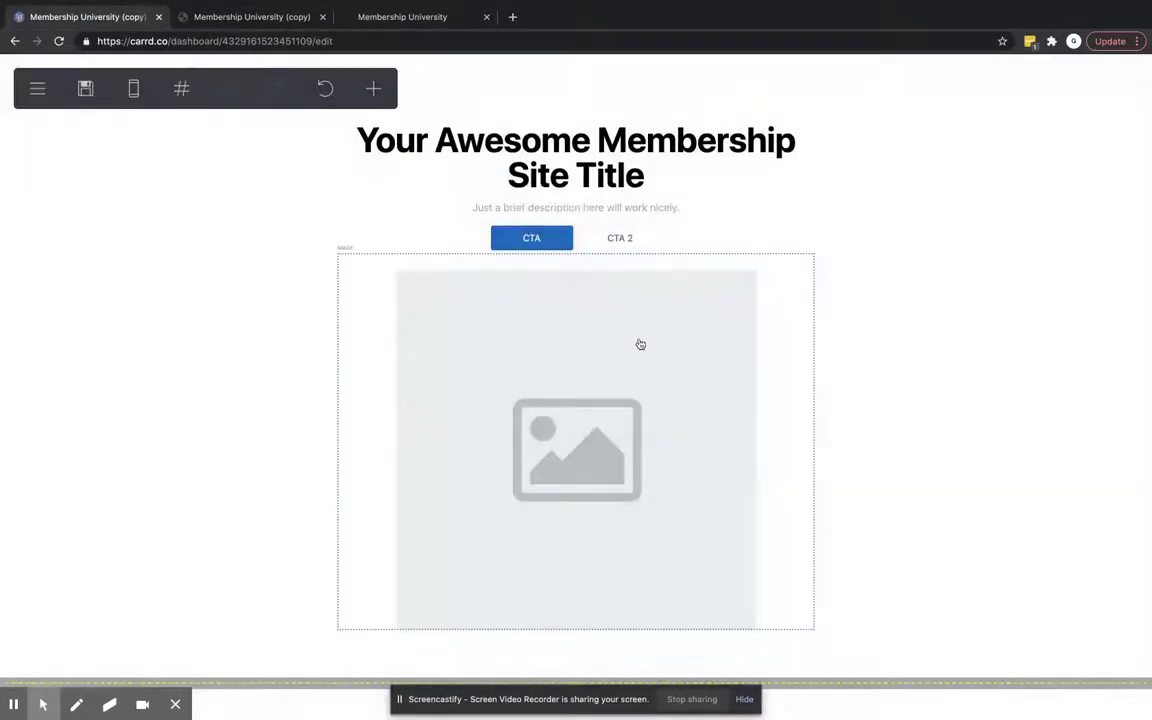
scroll(931, 455, up, 2)
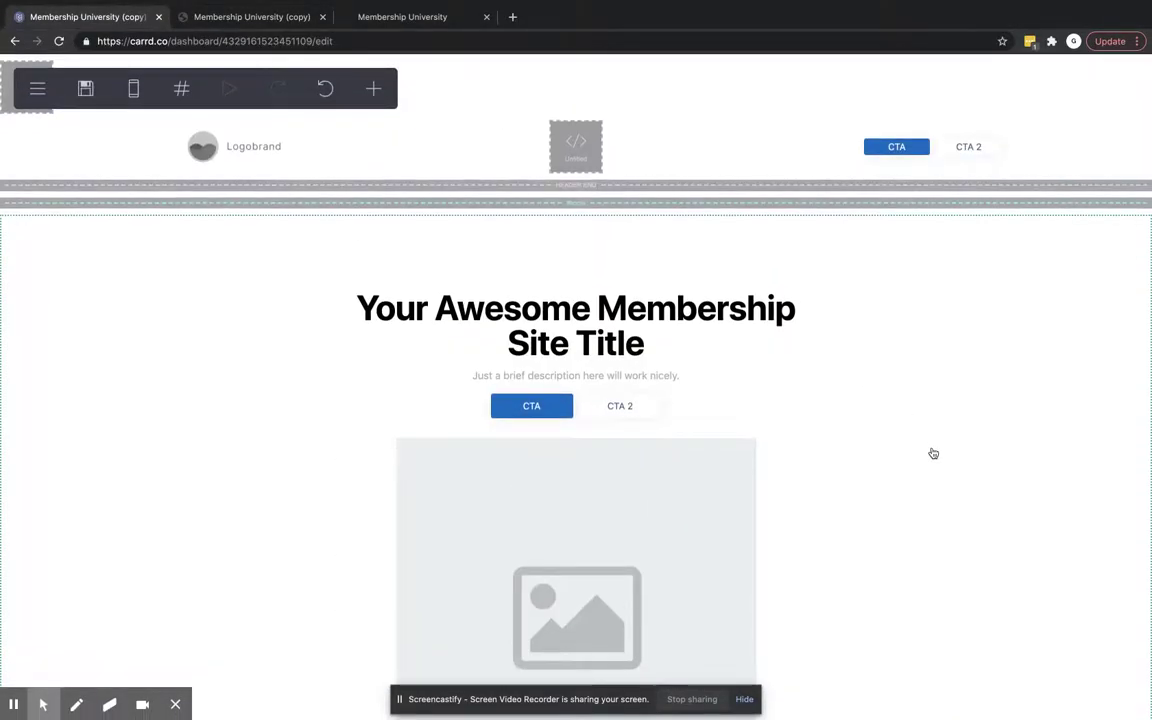